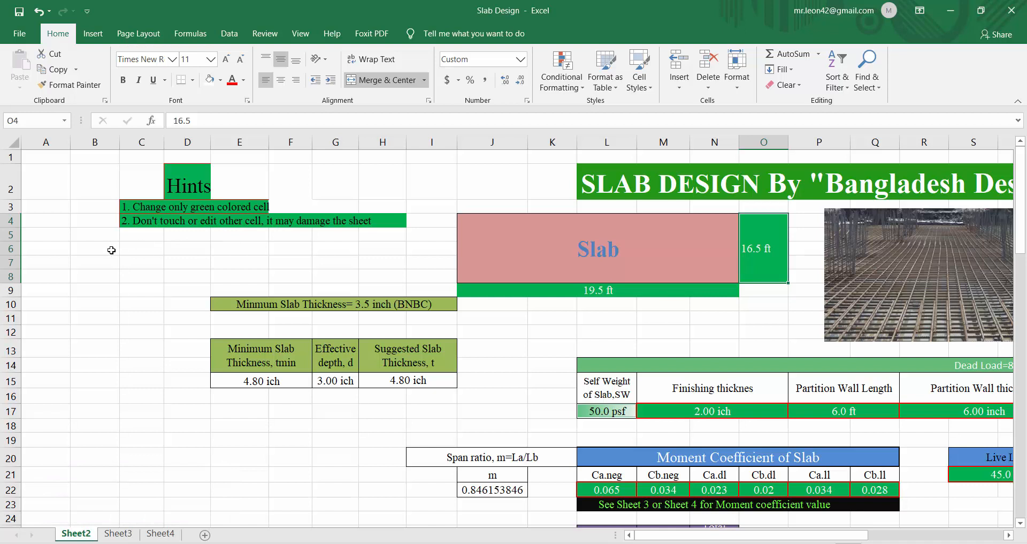
# Step: Set the slab's short side length to 15 ft
pyautogui.scroll(-5, 111, 250)
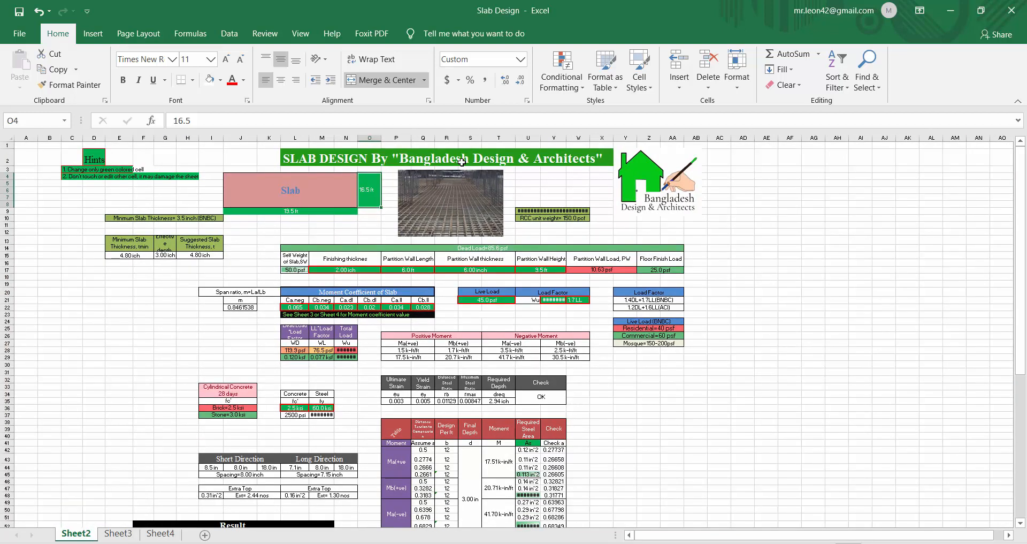
pyautogui.scroll(3, 461, 162)
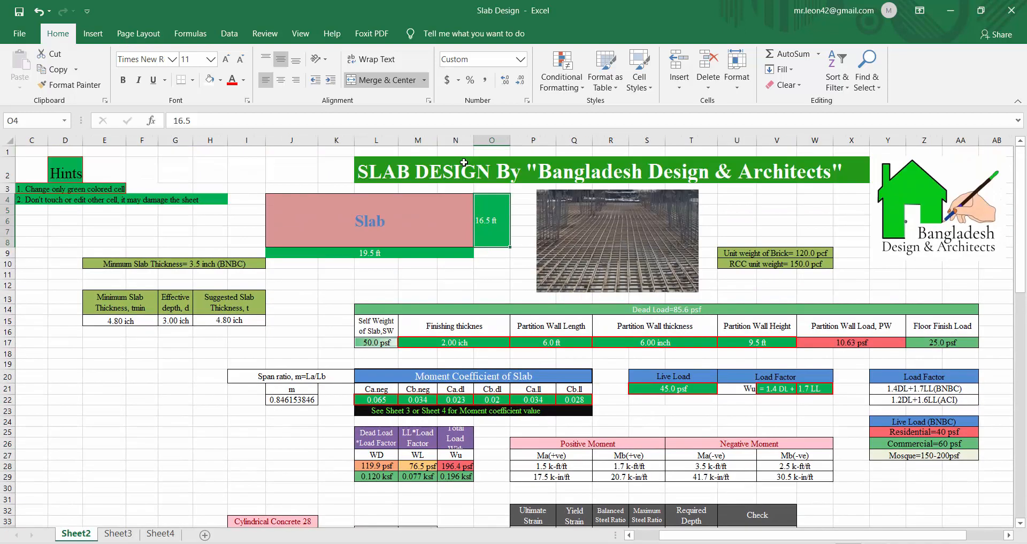
pyautogui.click(422, 235)
pyautogui.click(501, 236)
pyautogui.write('15')
pyautogui.press('Return')
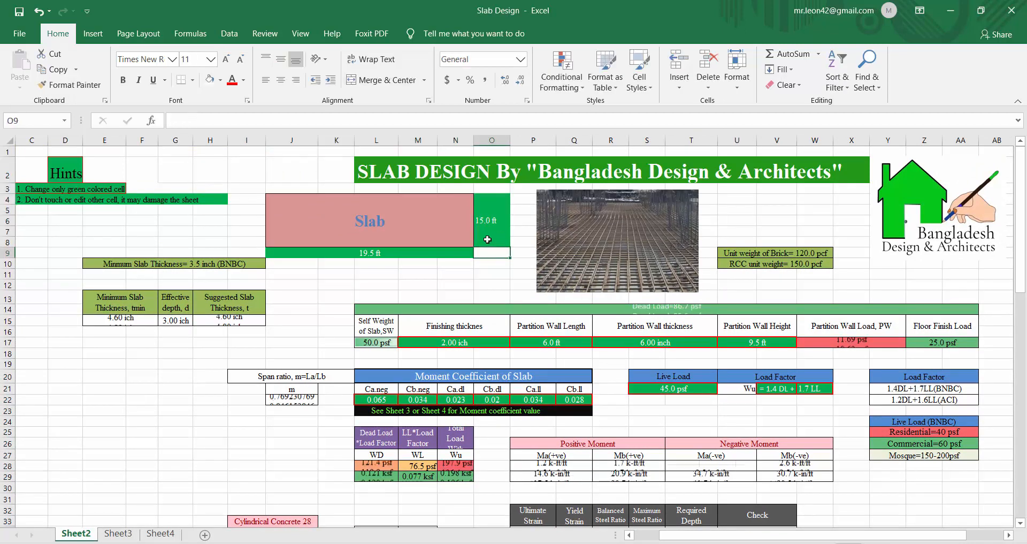
# Step: Set the slab's long side length to 20 ft
pyautogui.click(437, 255)
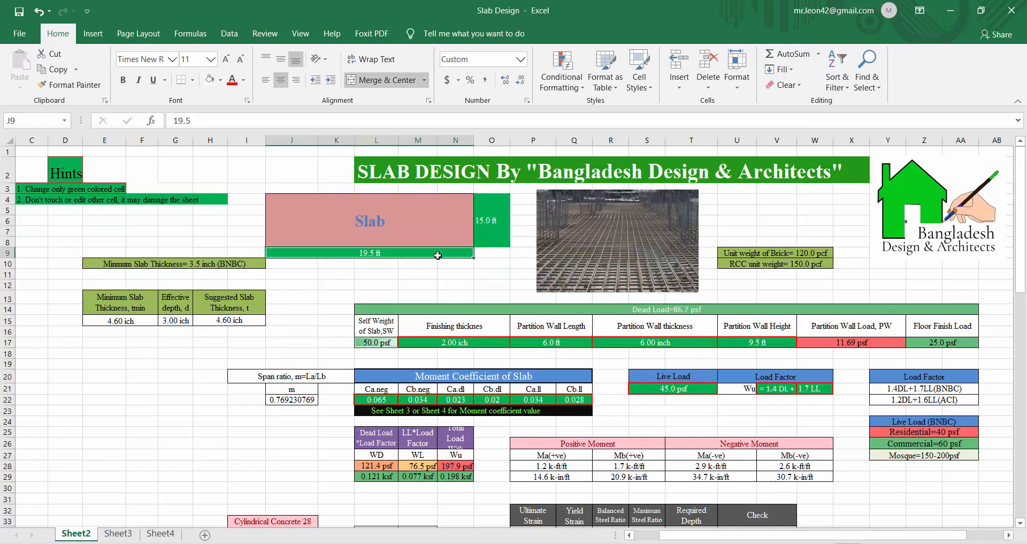
pyautogui.write('2')
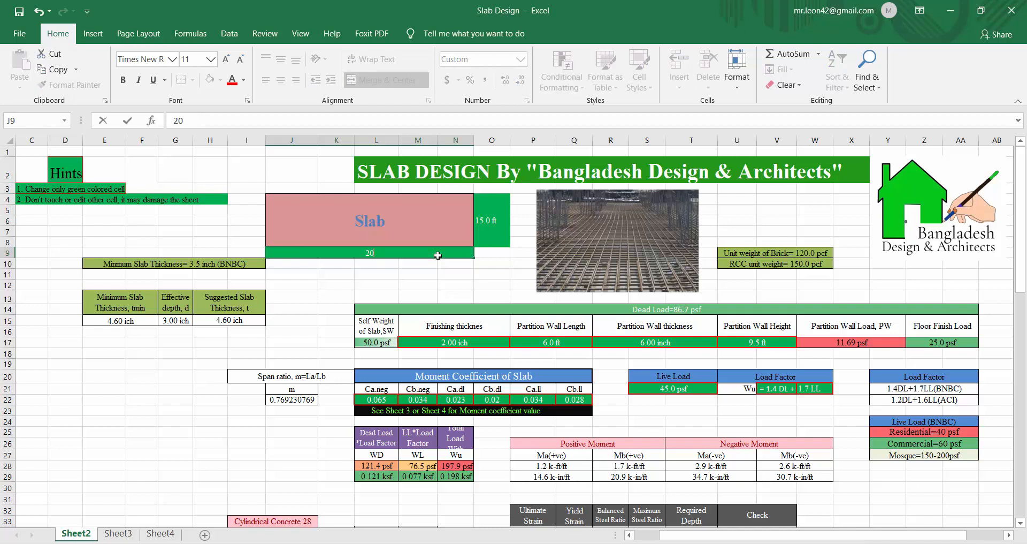
pyautogui.write('0')
pyautogui.press('Return')
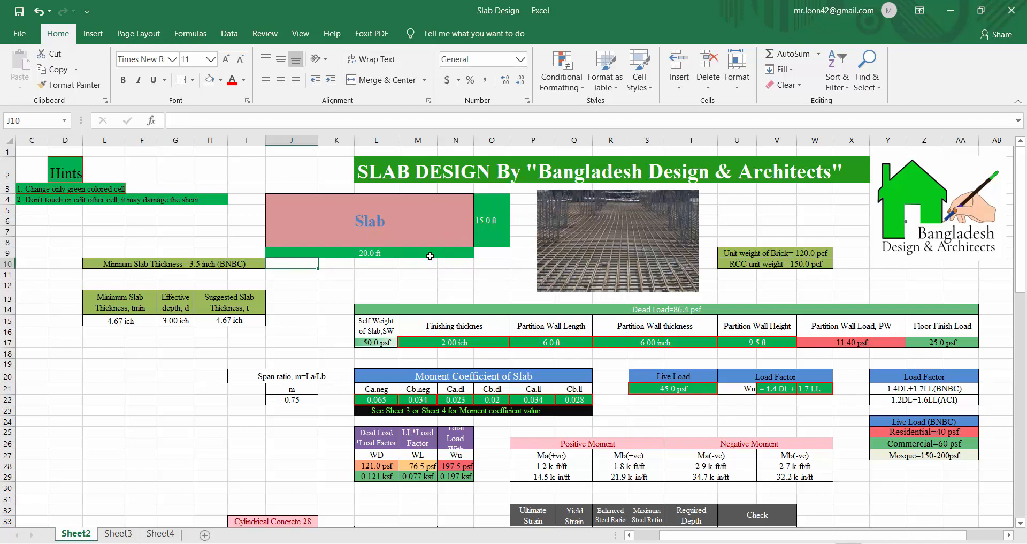
# Step: Try a partition wall length of 0 ft in the dead load table and restore it to 6 ft
pyautogui.scroll(-1, 430, 255)
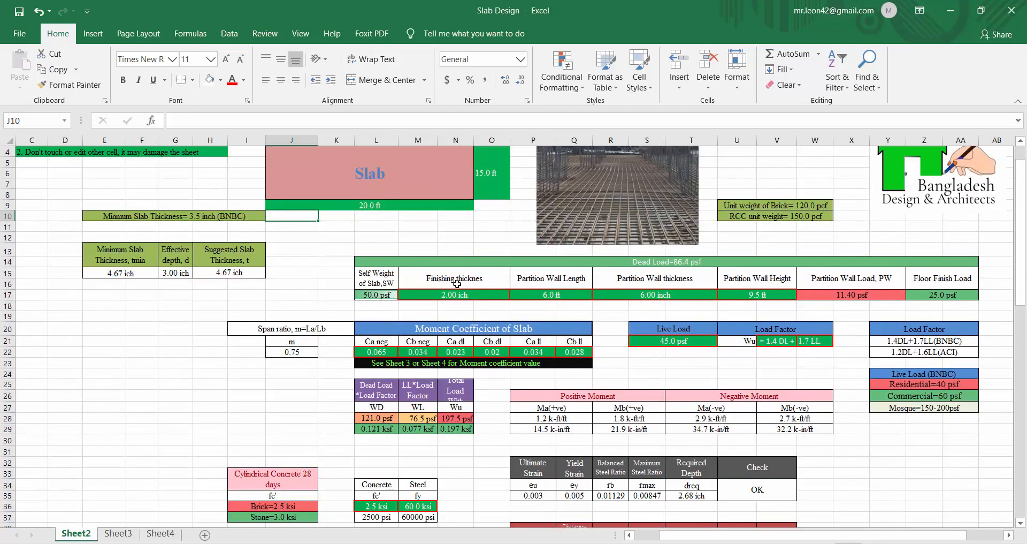
pyautogui.click(436, 295)
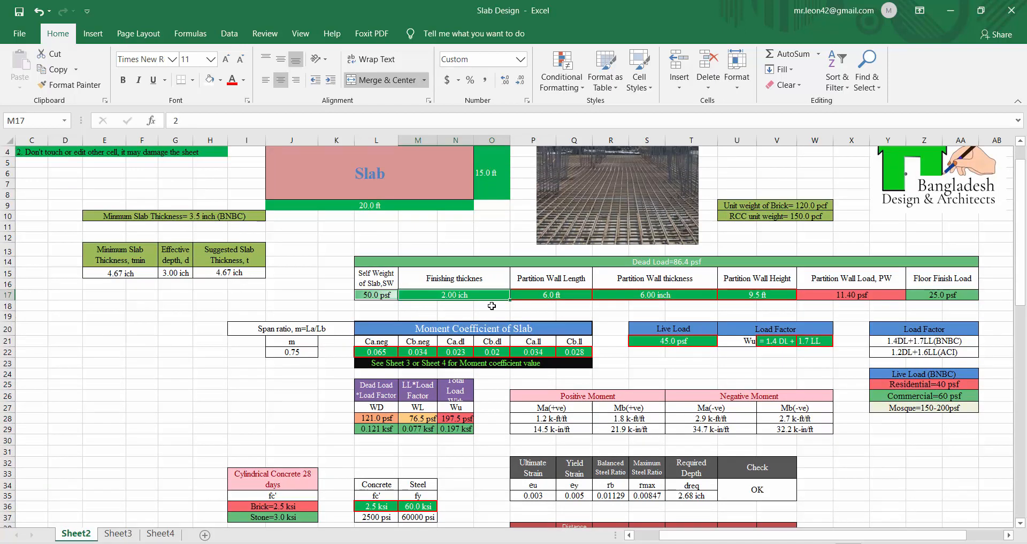
pyautogui.click(568, 295)
pyautogui.write('0')
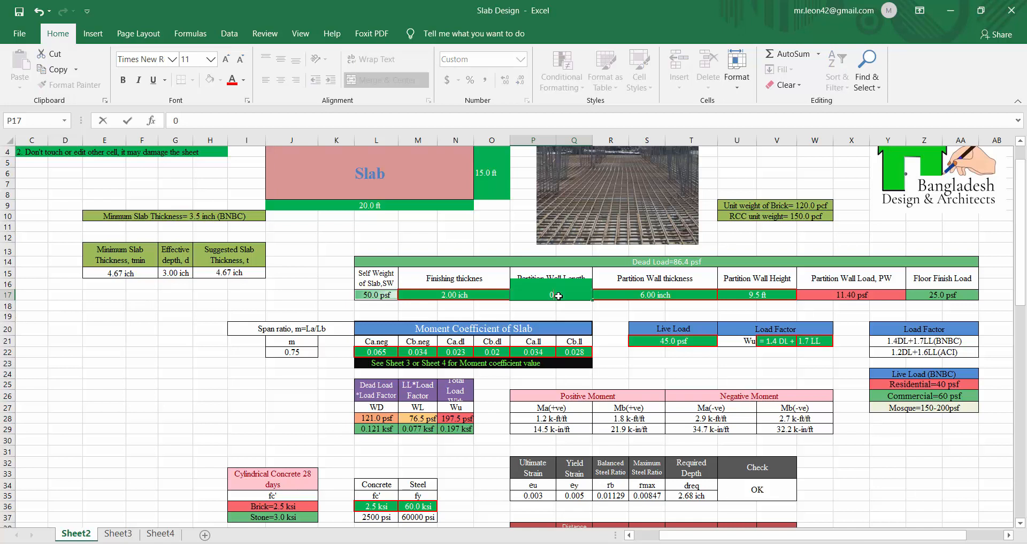
pyautogui.press('Return')
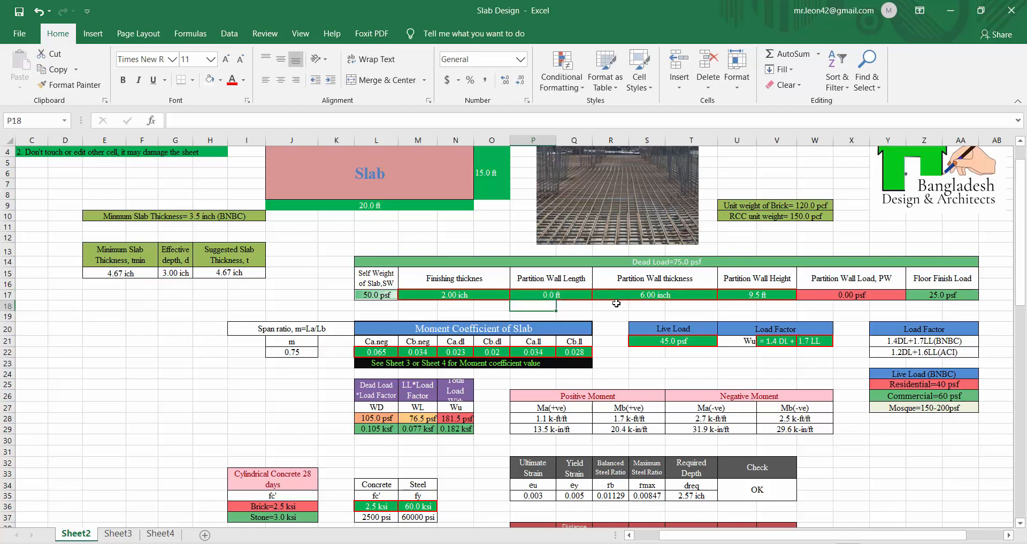
pyautogui.click(548, 295)
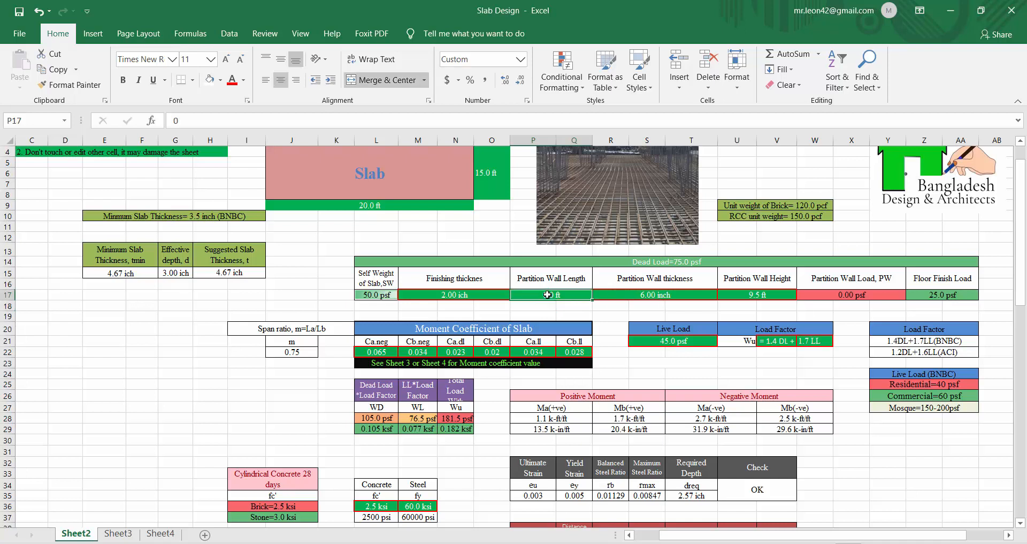
pyautogui.write('6')
pyautogui.press('Return')
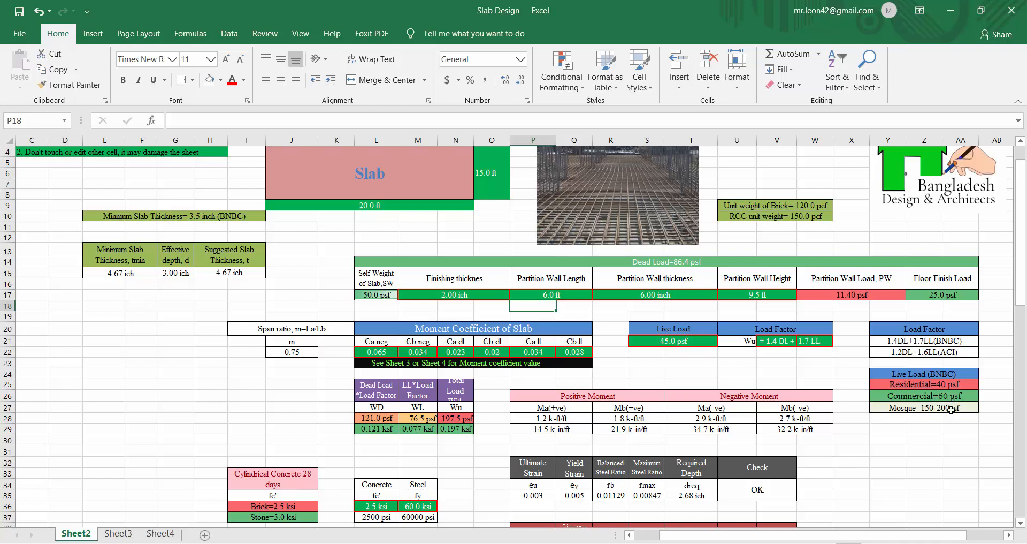
# Step: Examine the moment coefficient references on Sheet3 and Sheet4 for the slab's support condition and span ratio
pyautogui.click(667, 341)
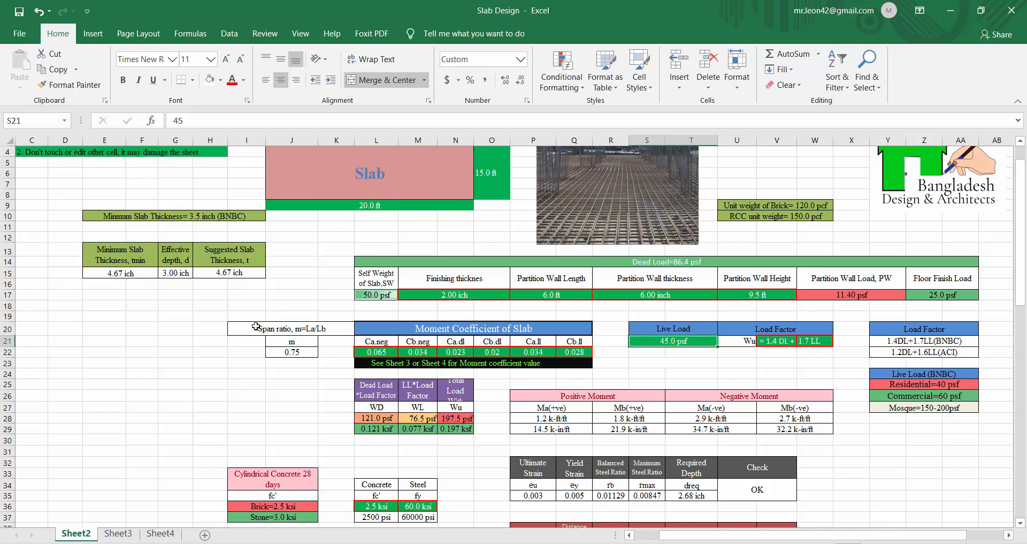
pyautogui.click(118, 534)
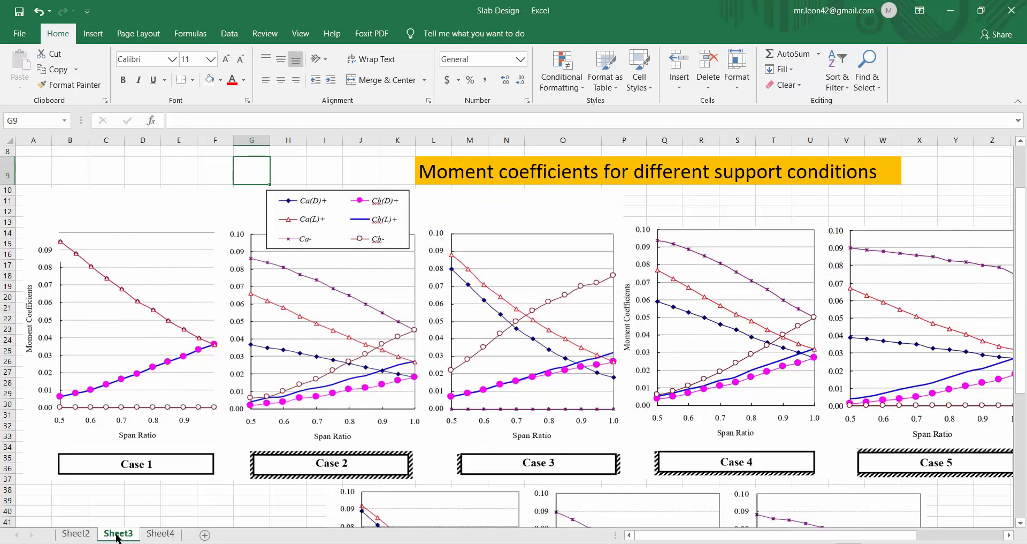
pyautogui.click(156, 534)
pyautogui.click(74, 534)
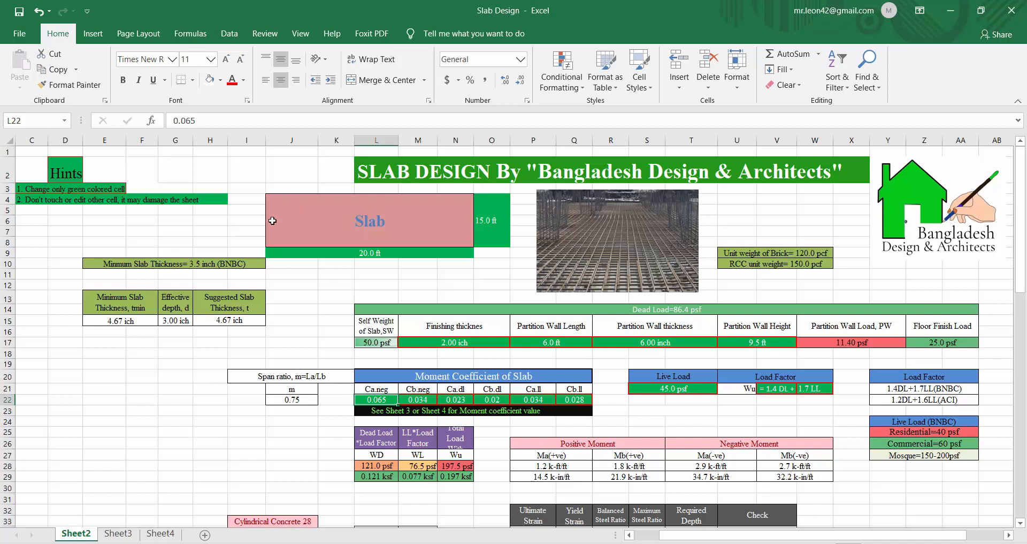
pyautogui.moveTo(267, 205)
pyautogui.click(118, 534)
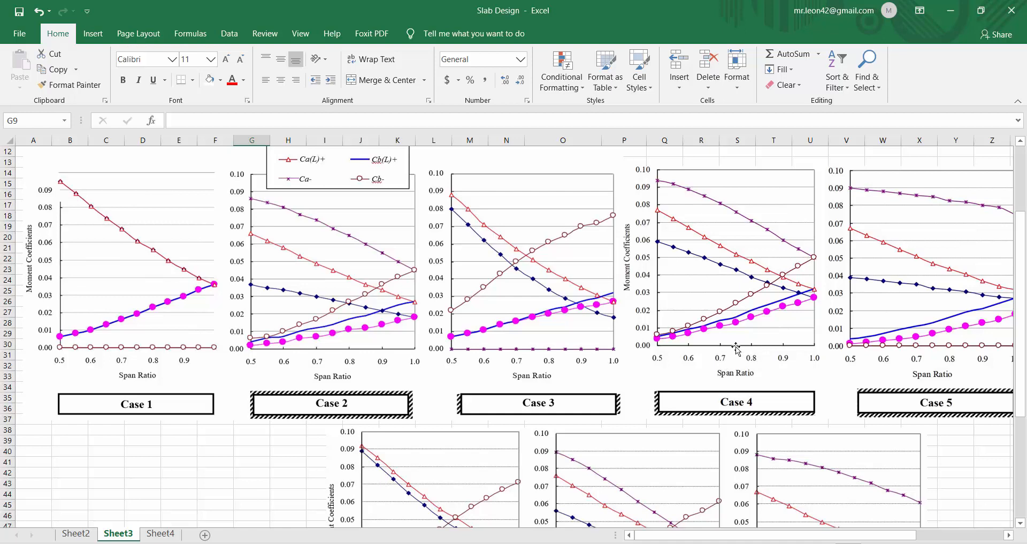
pyautogui.scroll(1, 737, 349)
pyautogui.scroll(-1, 737, 349)
pyautogui.scroll(1, 737, 349)
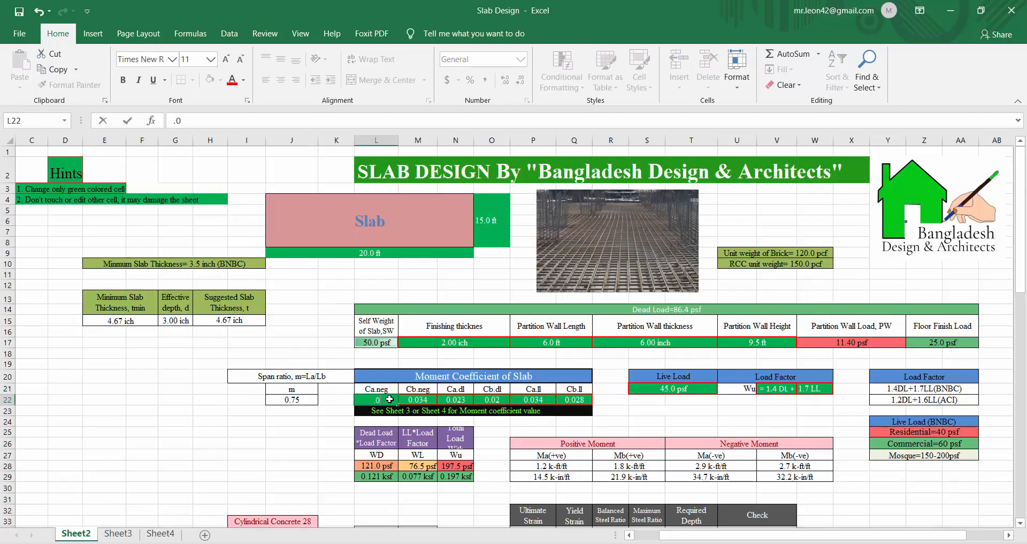
# Step: Enter the negative moment coefficients on Sheet2: Ca.neg 0.075 and Cb.neg 0.025
pyautogui.write('75')
pyautogui.press('Return')
pyautogui.click(415, 402)
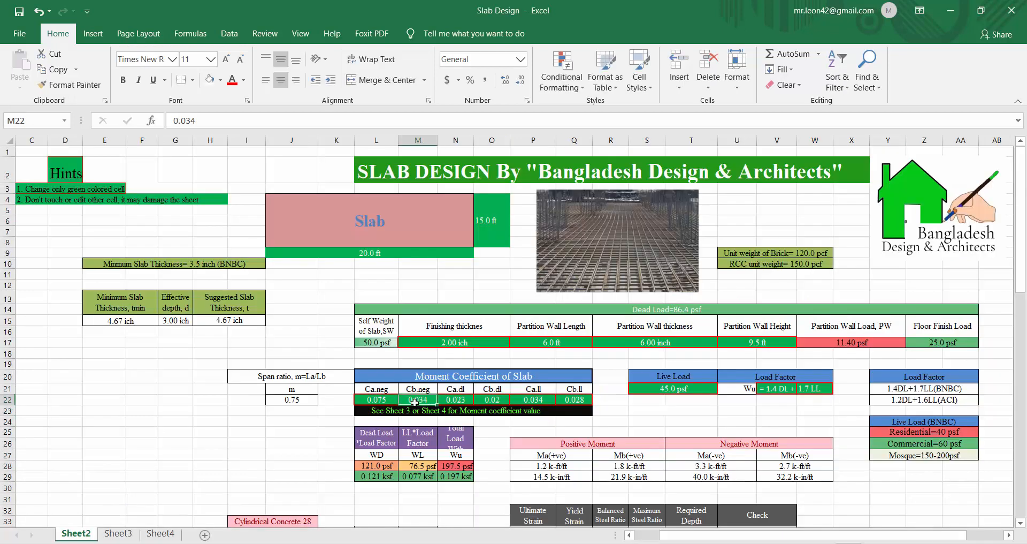
pyautogui.write('.02')
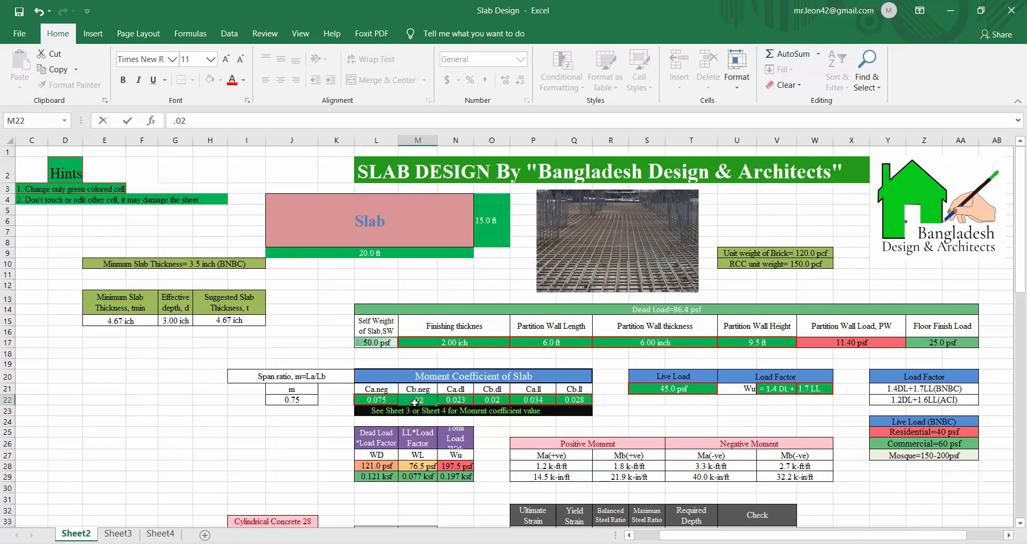
pyautogui.write('5')
# Step: Look up the dead load coefficients in the Sheet3 charts and enter Ca.dl 0.042 and Cb.dl 0.012 on Sheet2
pyautogui.hotkey('ctrl', 'pagedown')
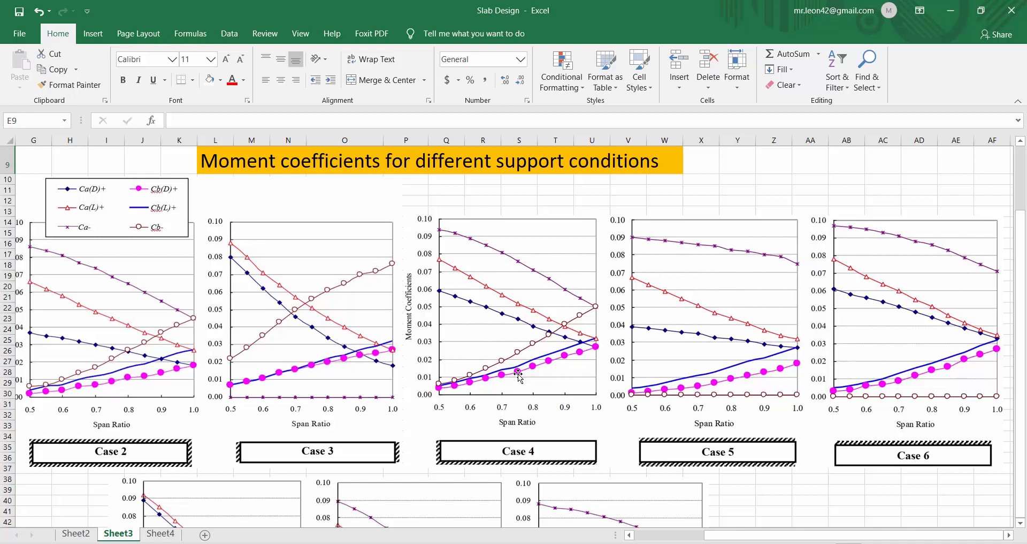
pyautogui.hscroll(-3, 519, 376)
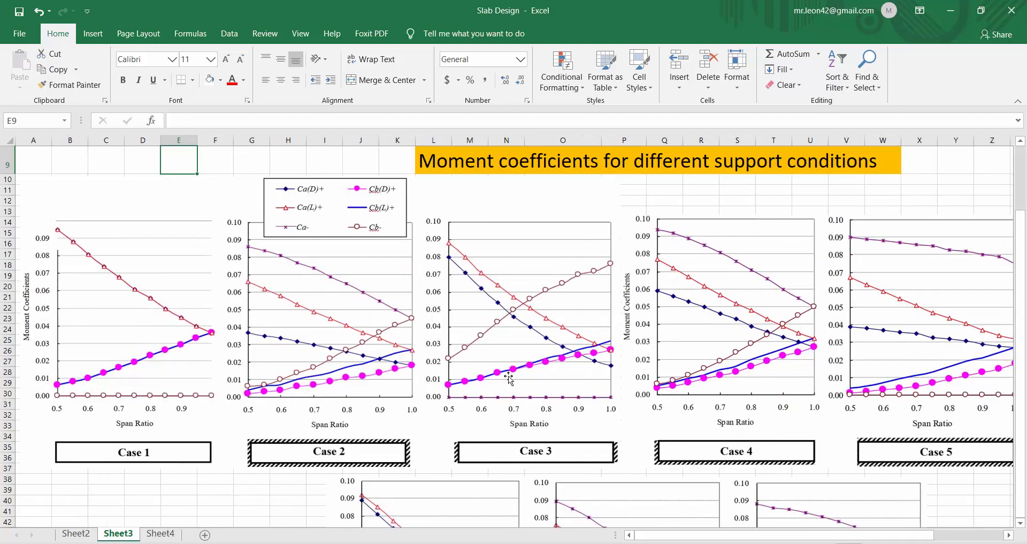
pyautogui.click(88, 532)
pyautogui.click(461, 402)
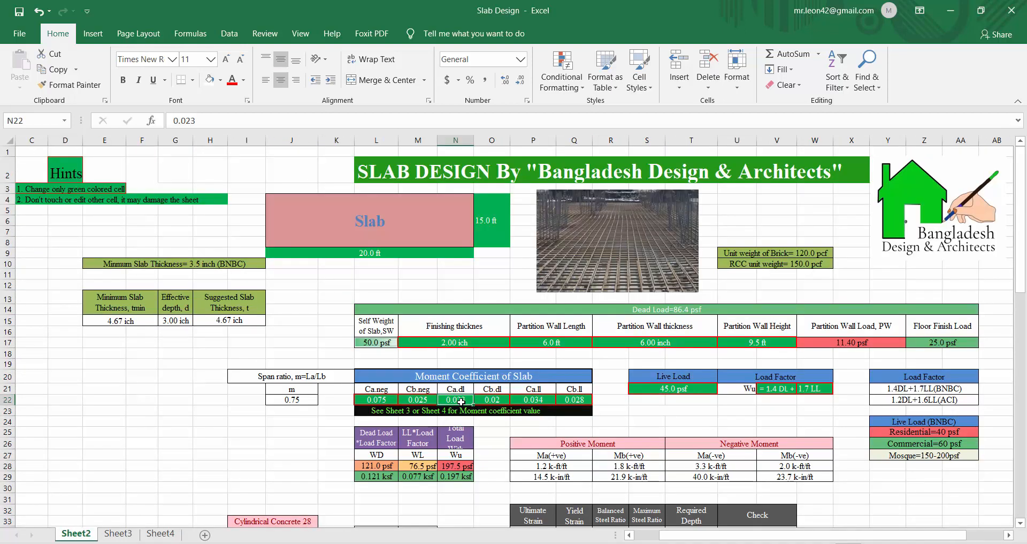
pyautogui.write('.0')
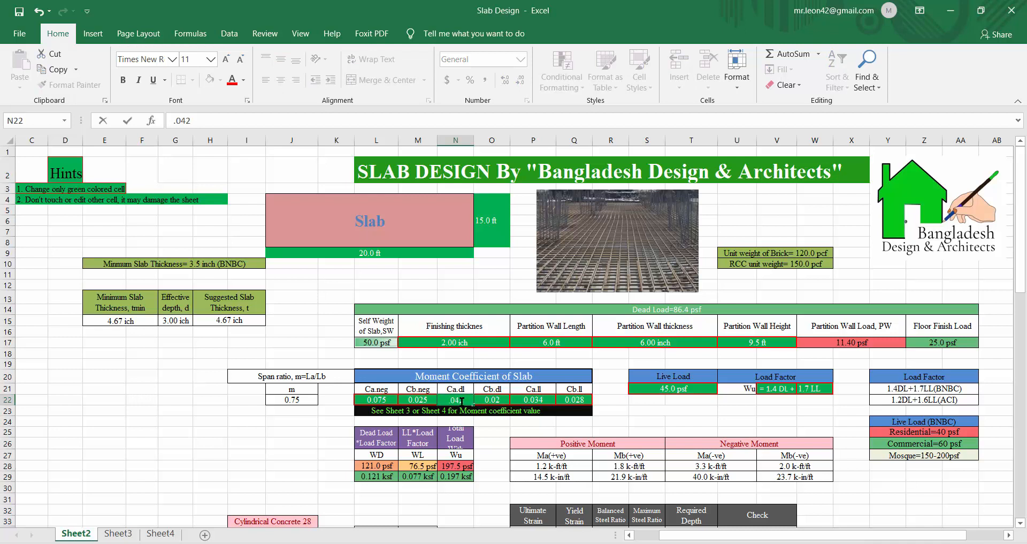
pyautogui.click(499, 398)
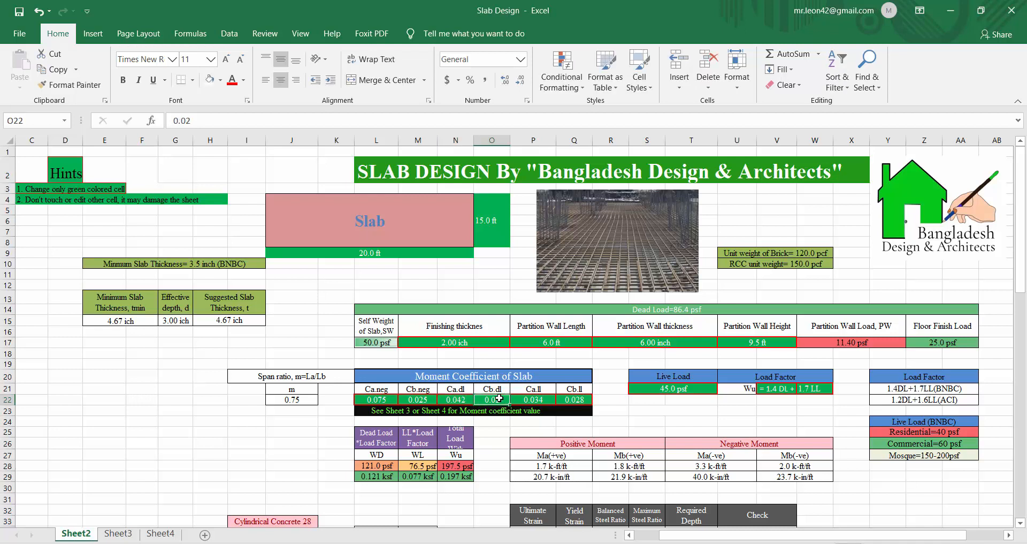
pyautogui.write('.012')
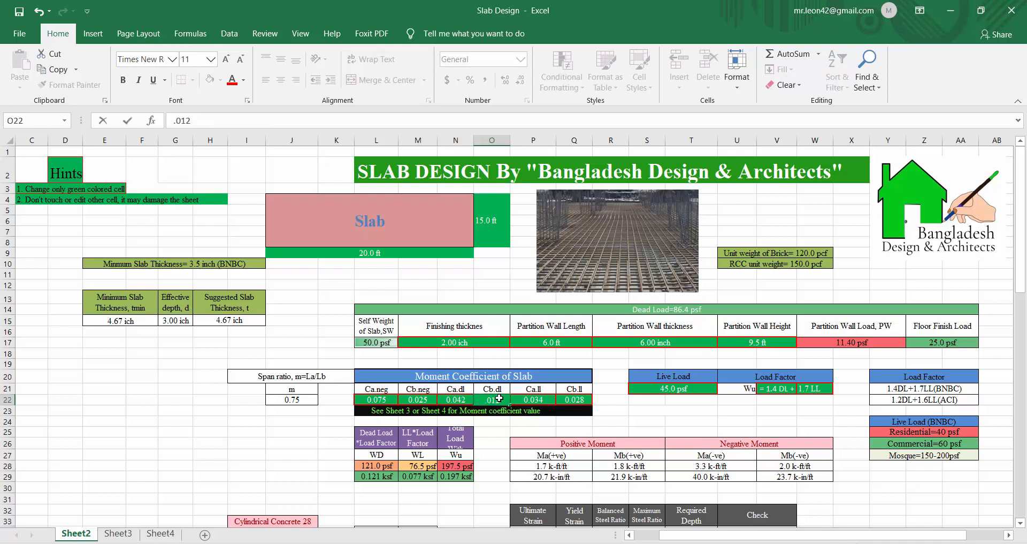
pyautogui.press('Return')
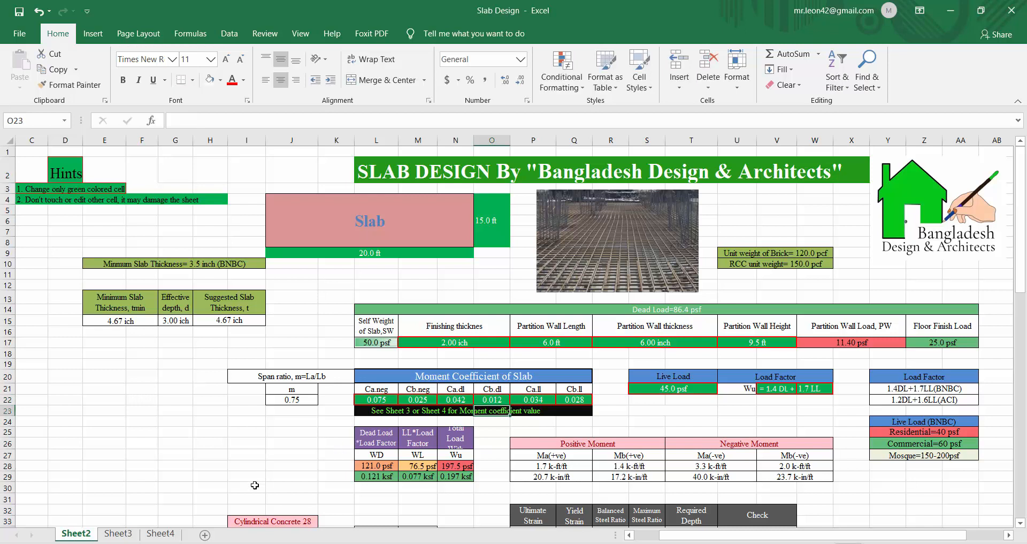
# Step: Look up the live load coefficients in the Sheet3 charts and enter Ca.ll 0.052 and Cb.ll 0.015 on Sheet2
pyautogui.click(115, 534)
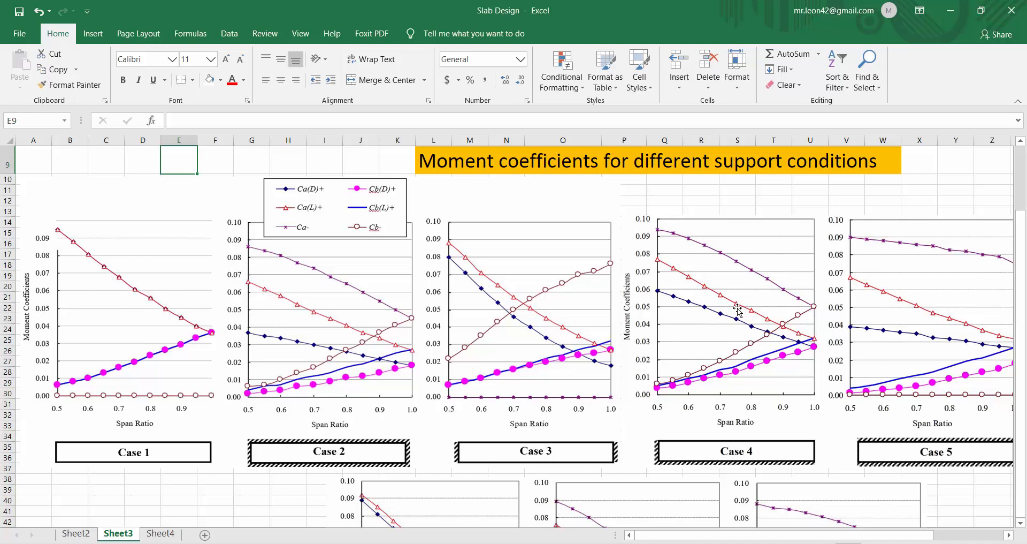
pyautogui.hotkey('ctrl', 'pageup')
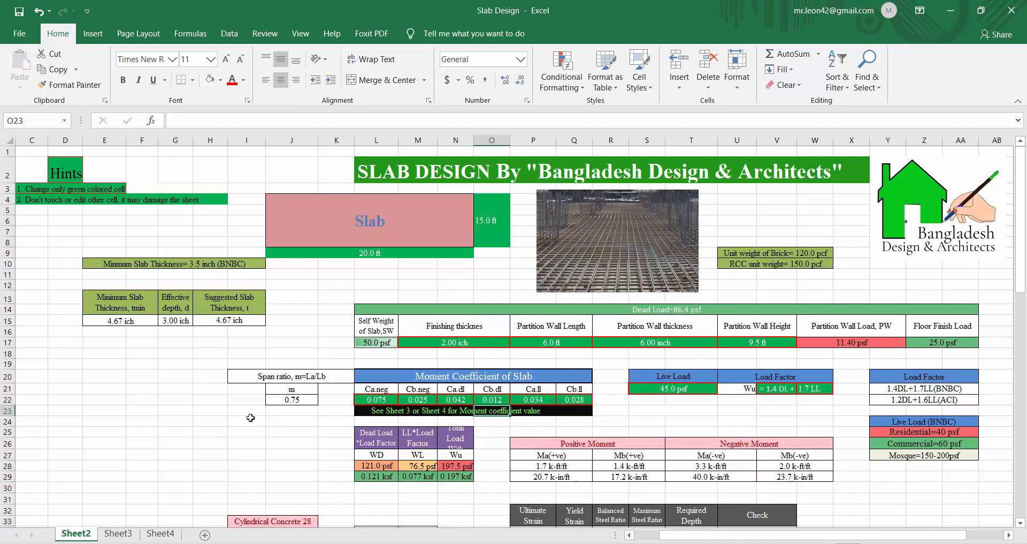
pyautogui.click(526, 399)
pyautogui.write('.0')
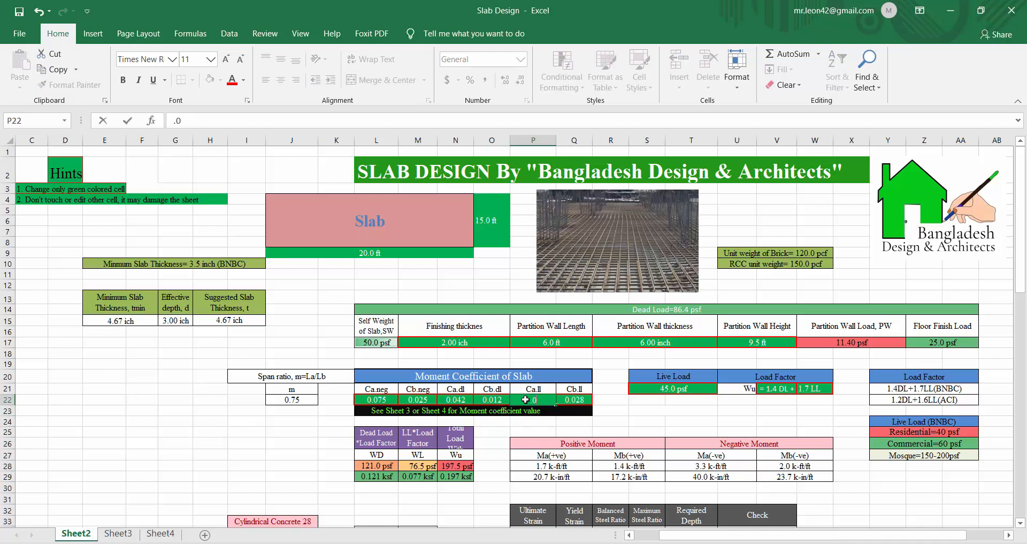
pyautogui.write('52')
pyautogui.click(570, 397)
pyautogui.write('.015')
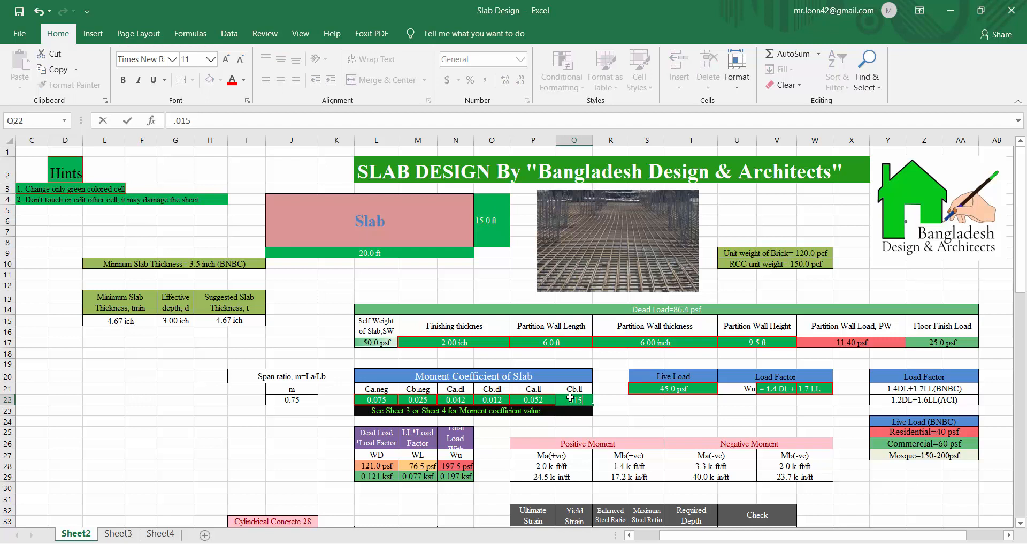
pyautogui.press('Return')
# Step: Set the concrete strength fc' to 3 ksi and the steel strength fy to 60 ksi on Sheet2
pyautogui.scroll(-5, 644, 417)
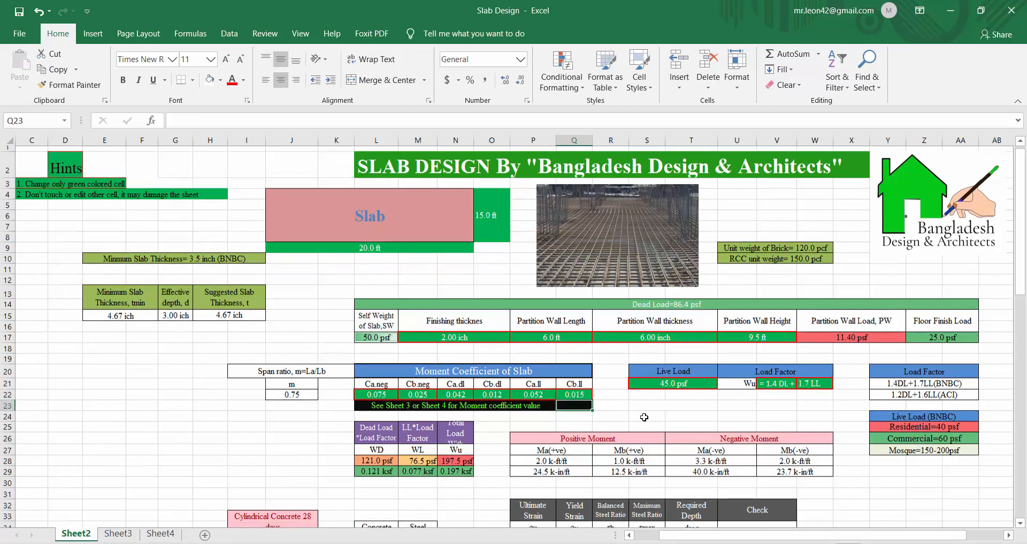
pyautogui.scroll(-2, 644, 417)
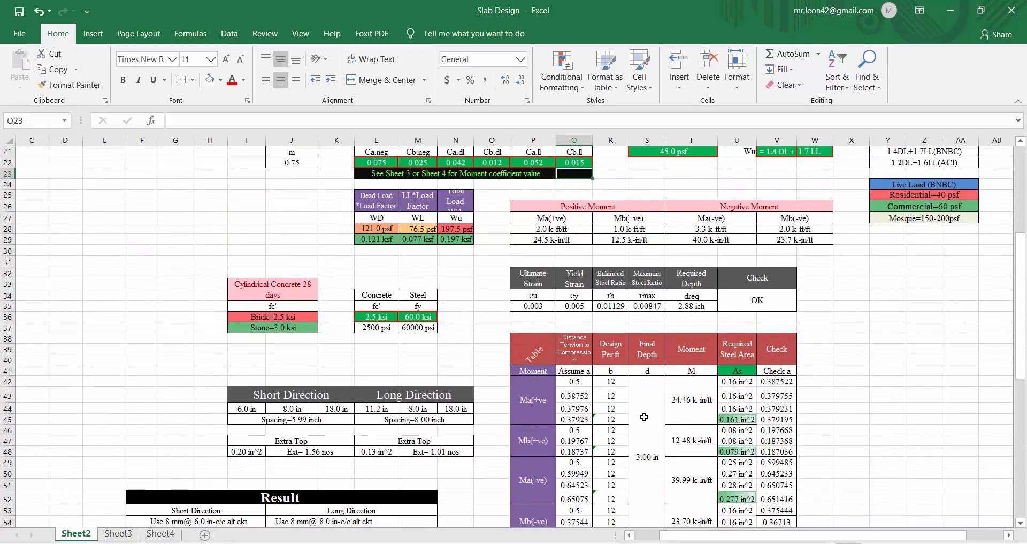
pyautogui.click(380, 317)
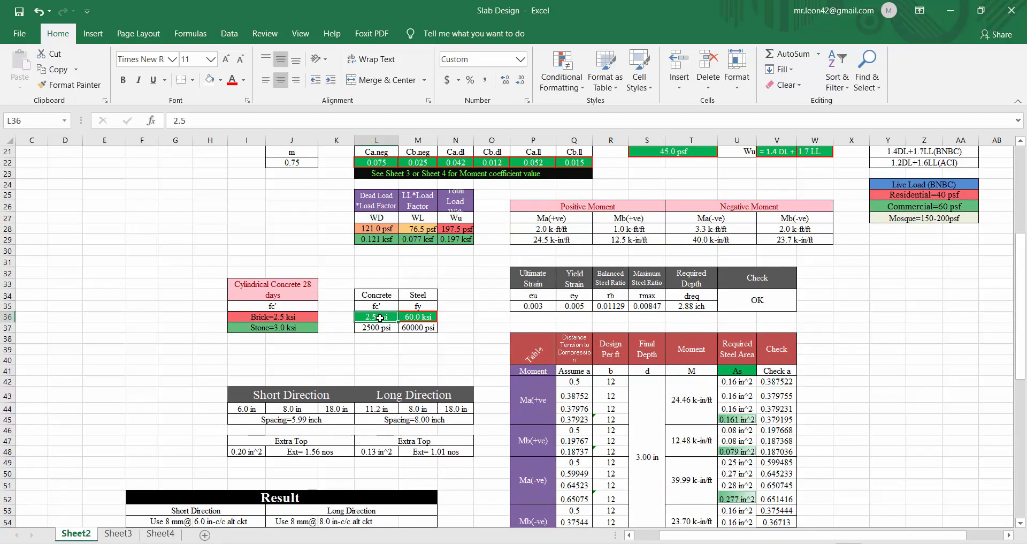
pyautogui.write('3')
pyautogui.press('Tab')
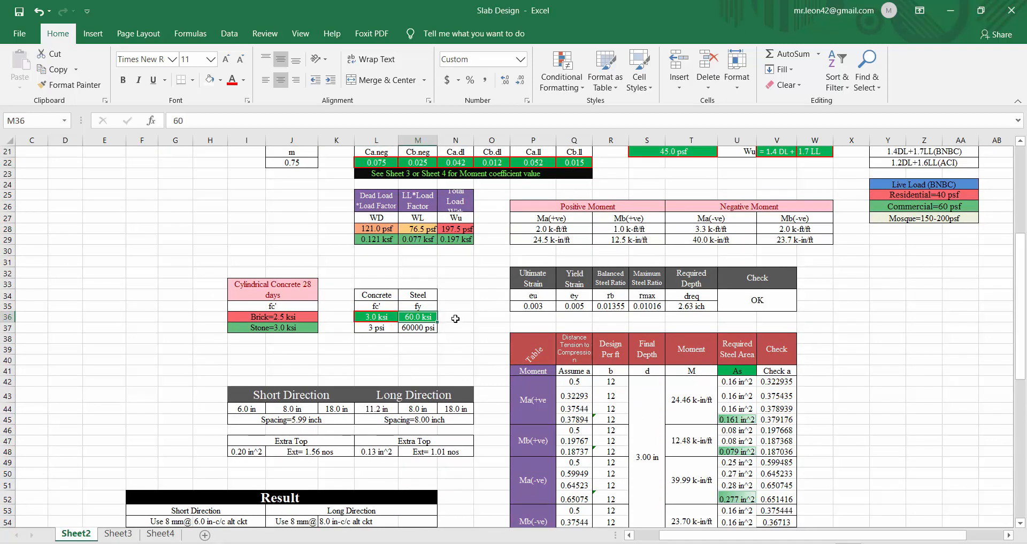
pyautogui.write('5')
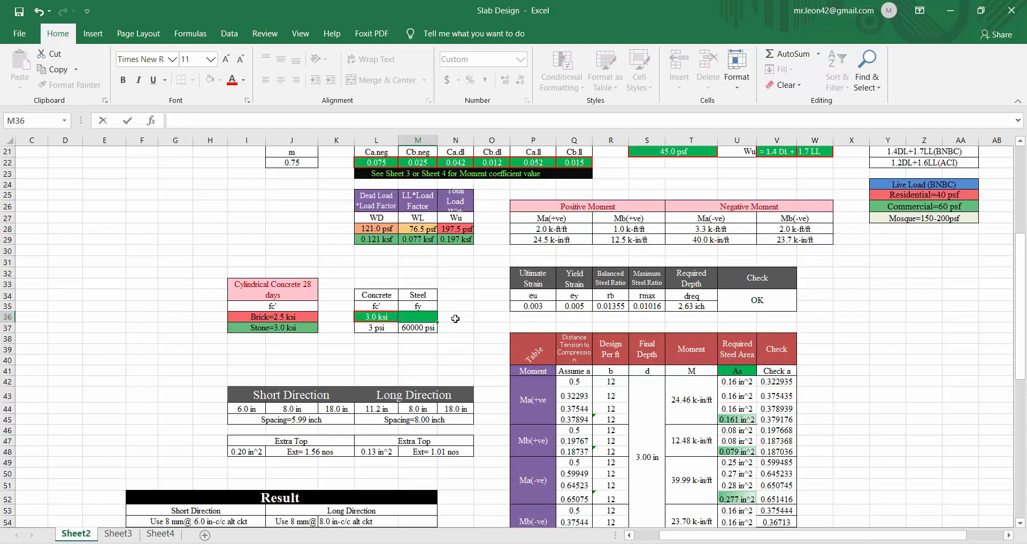
pyautogui.press('Return')
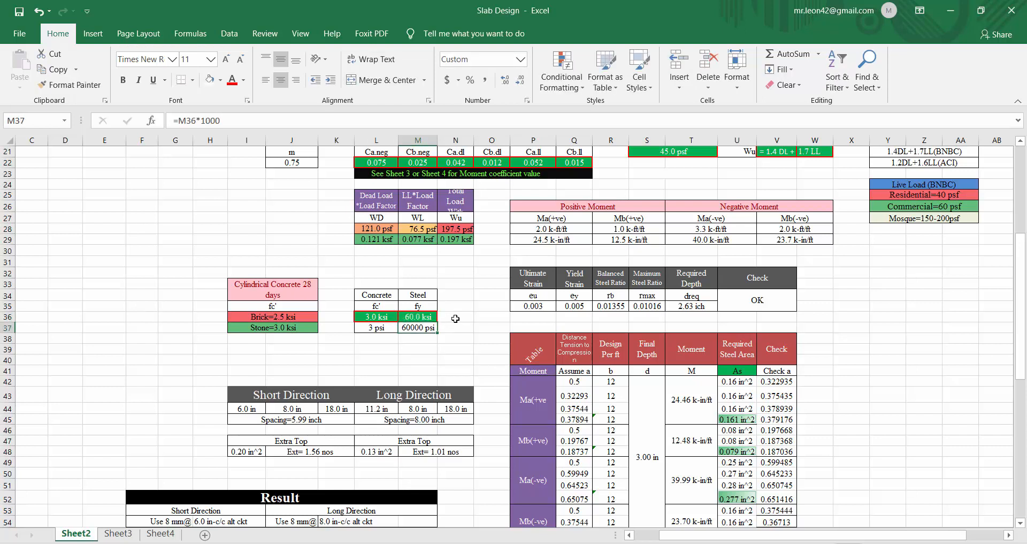
# Step: Check the minimum slab thickness note and try a slab thickness of 3.5 inch below the Result table
pyautogui.scroll(-5, 456, 319)
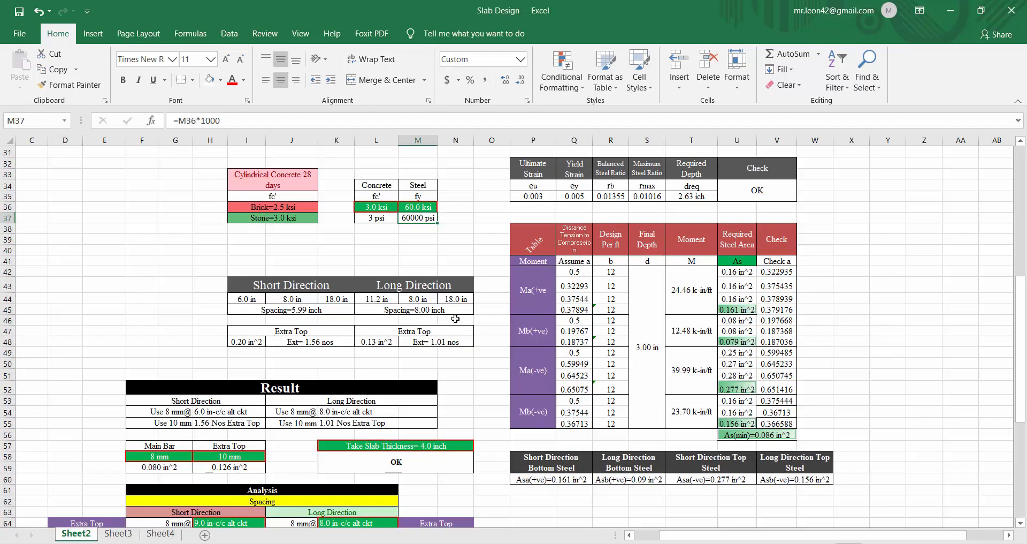
pyautogui.scroll(-3, 455, 319)
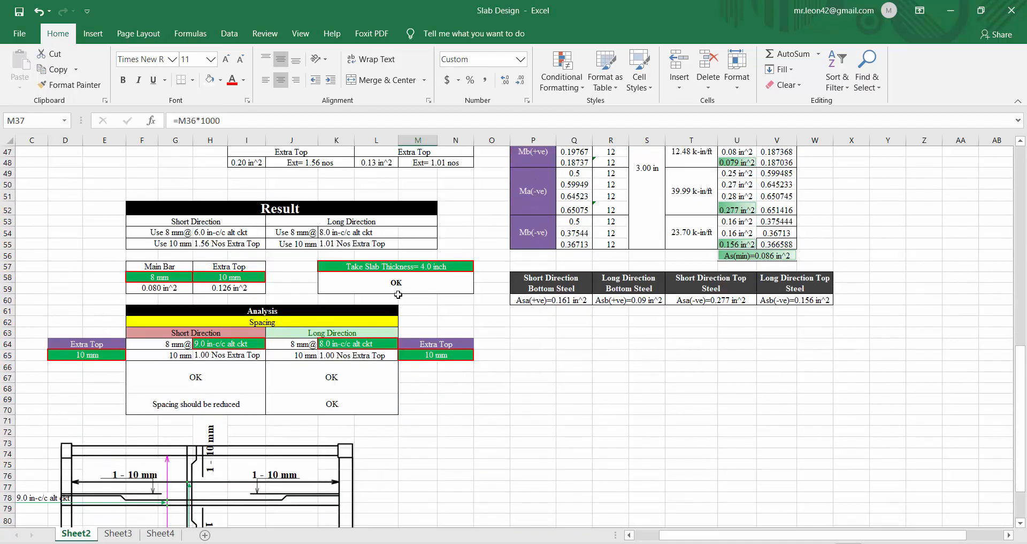
pyautogui.scroll(-1, 397, 294)
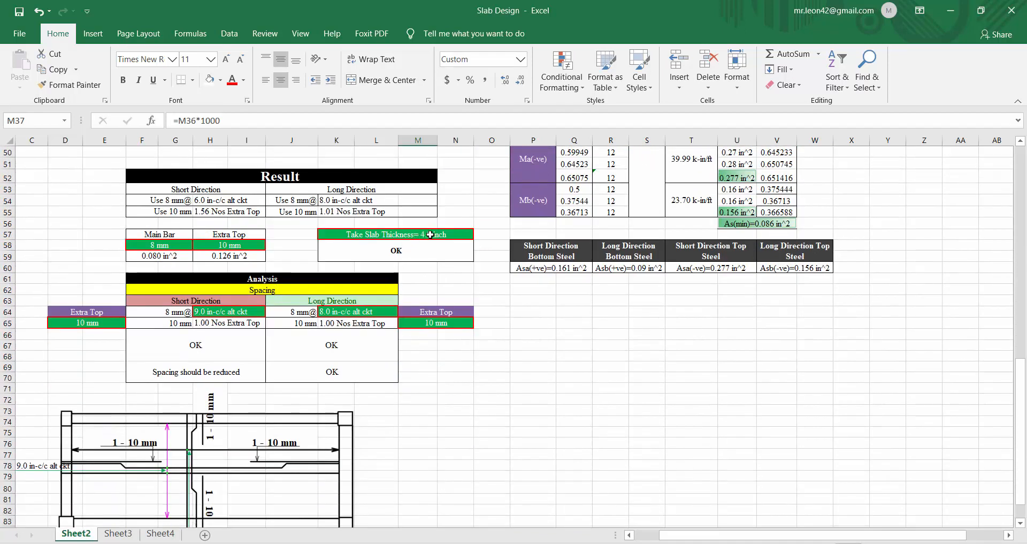
pyautogui.click(400, 234)
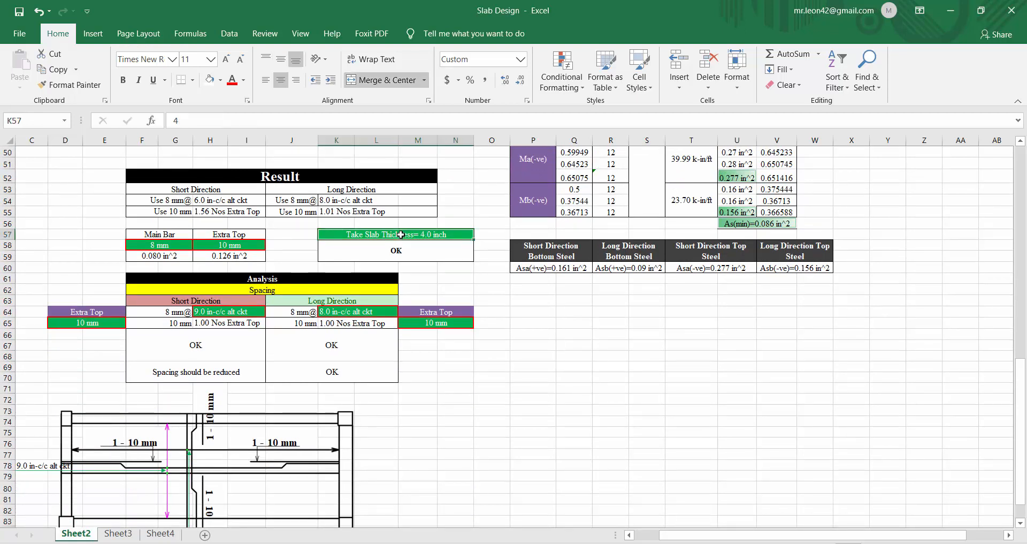
pyautogui.scroll(16, 401, 234)
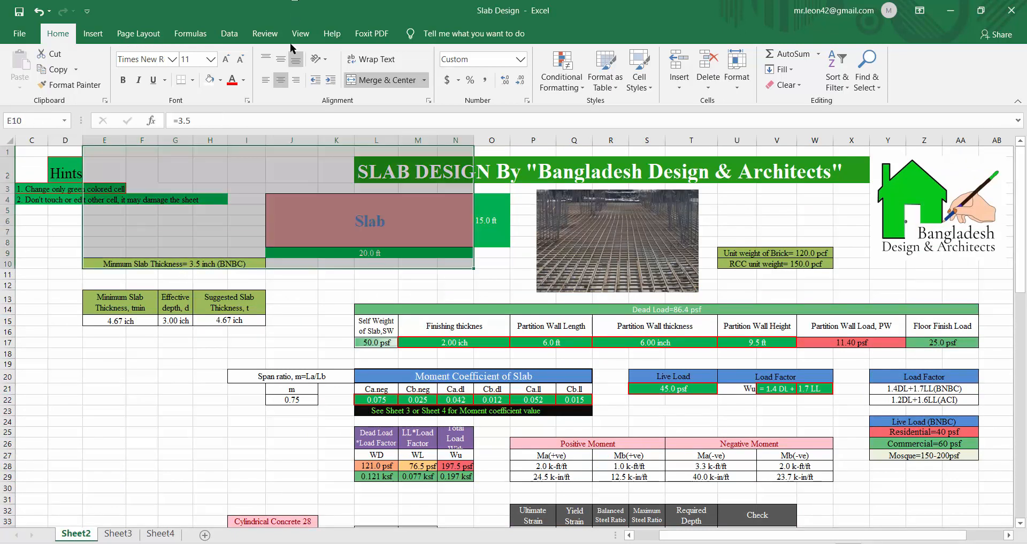
pyautogui.click(305, 290)
pyautogui.scroll(-16, 306, 290)
pyautogui.doubleClick(395, 245)
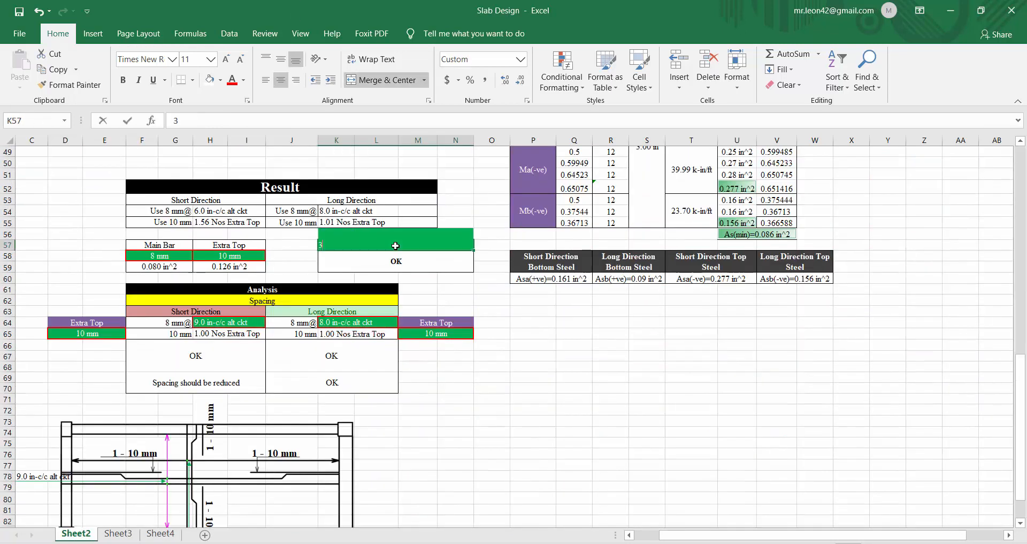
pyautogui.press('Return')
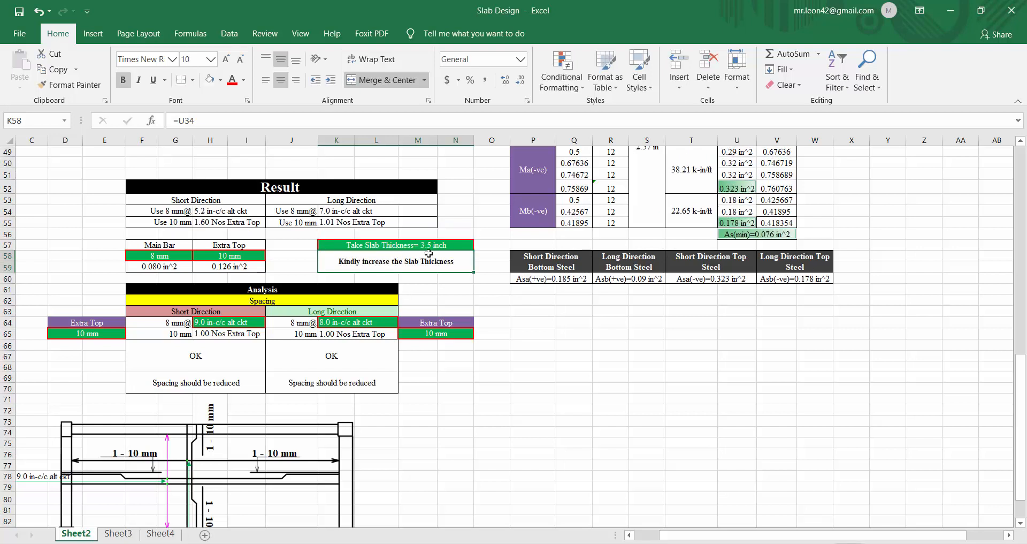
# Step: Set the slab thickness to 4 inch
pyautogui.click(386, 245)
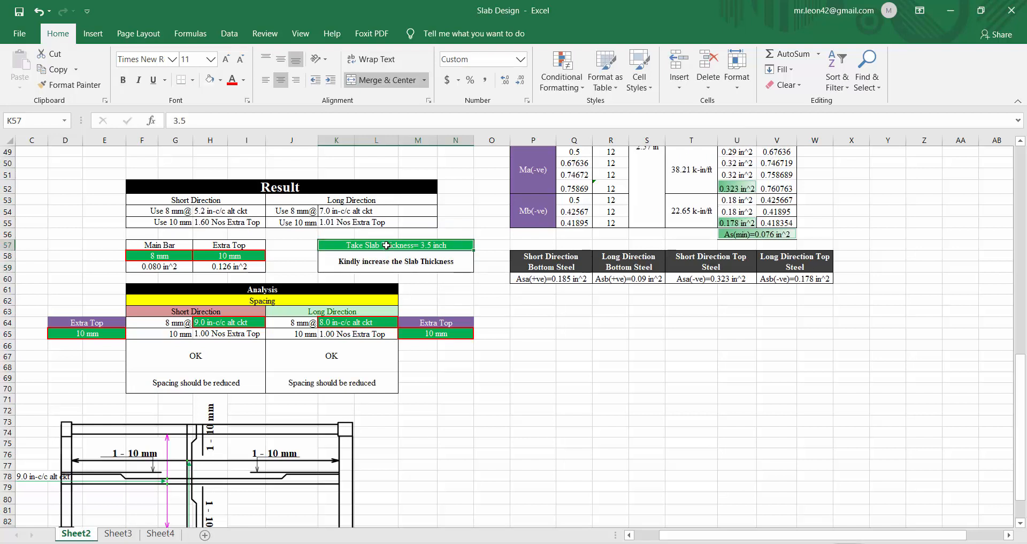
pyautogui.write('4')
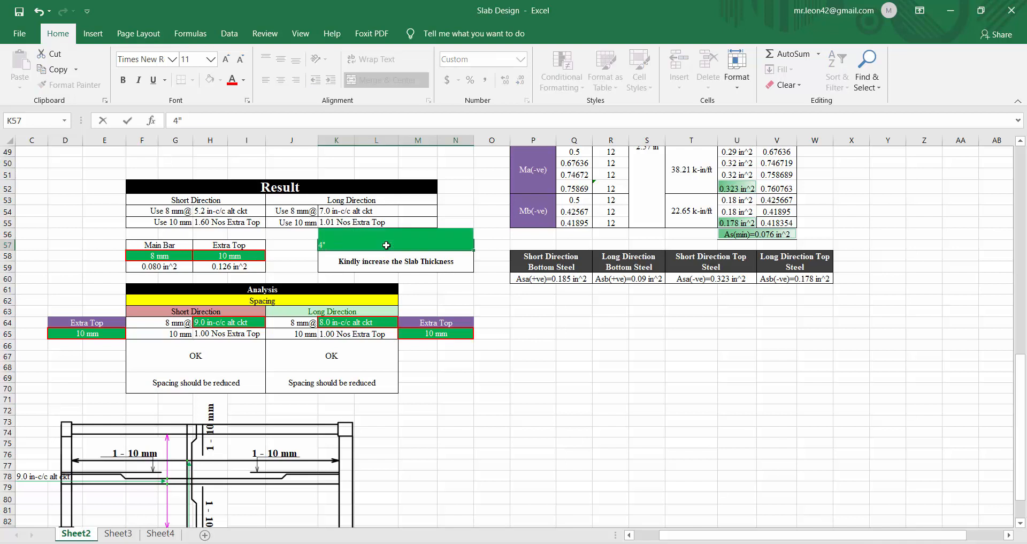
pyautogui.press('Return')
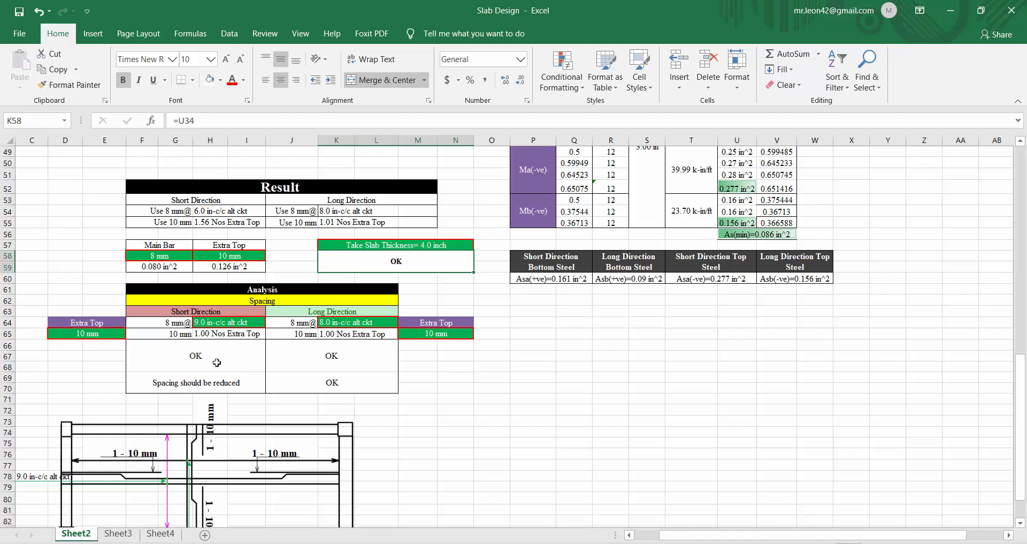
# Step: Try a 10 mm main bar diameter and set it back to 8 mm
pyautogui.click(164, 257)
pyautogui.write('1')
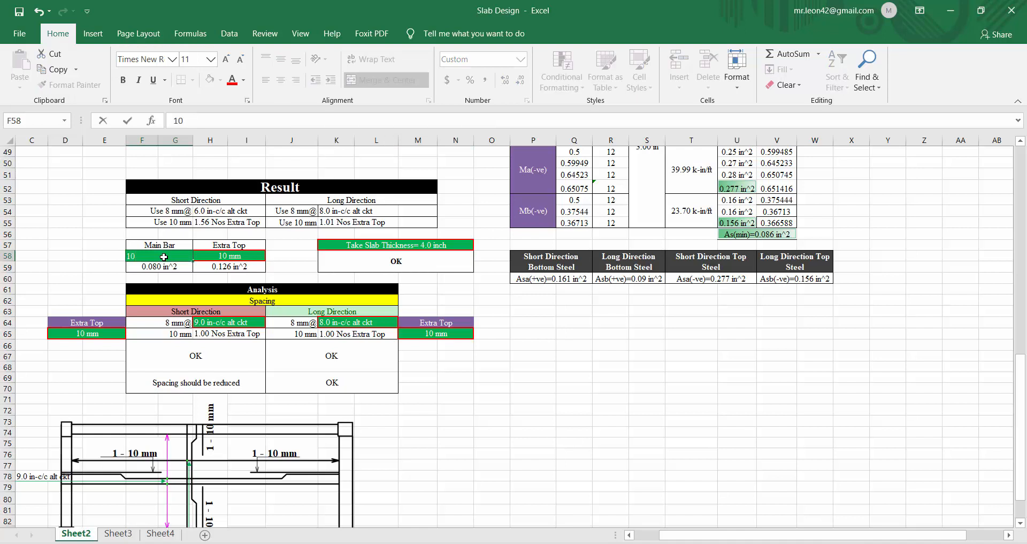
pyautogui.write('0')
pyautogui.press('Return')
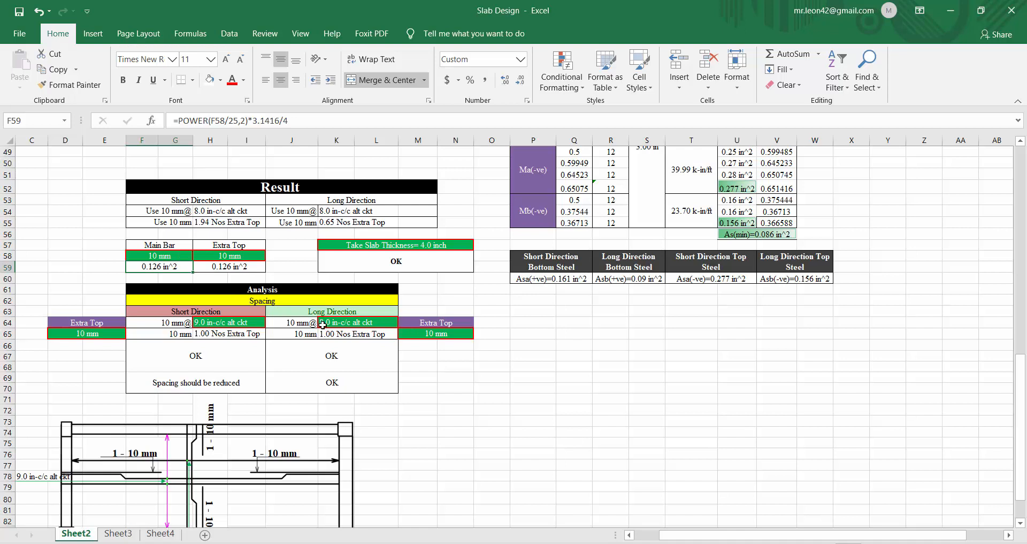
pyautogui.click(166, 258)
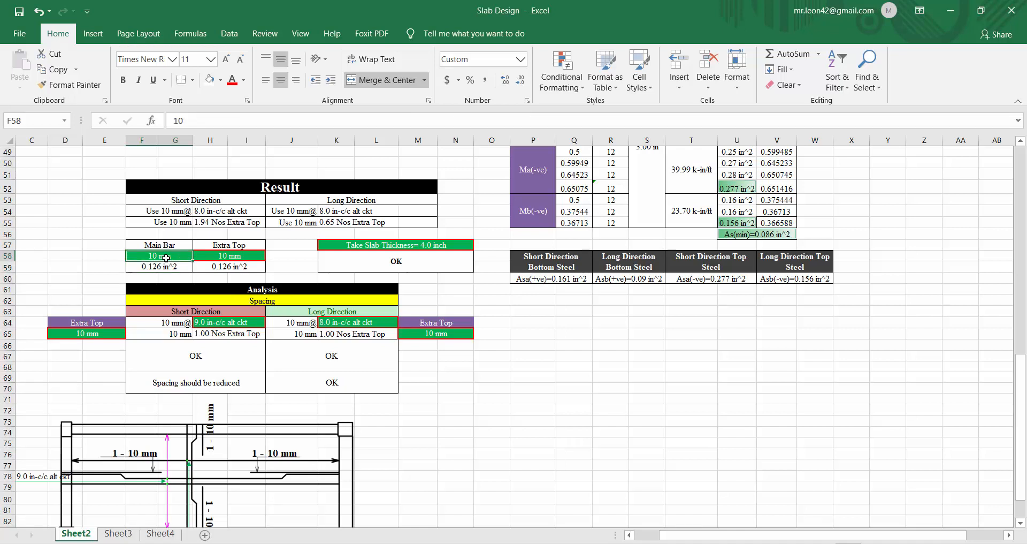
pyautogui.write('8')
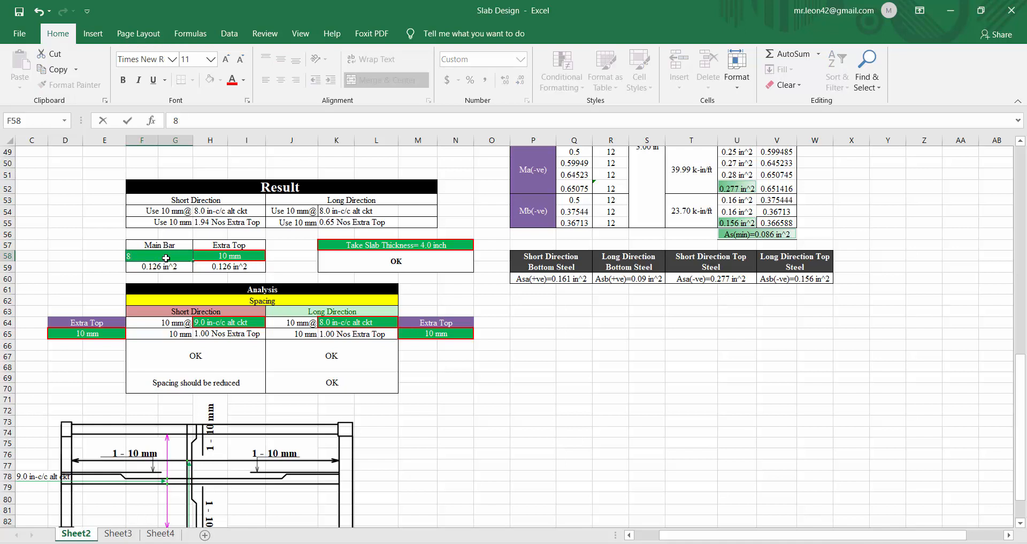
pyautogui.press('Return')
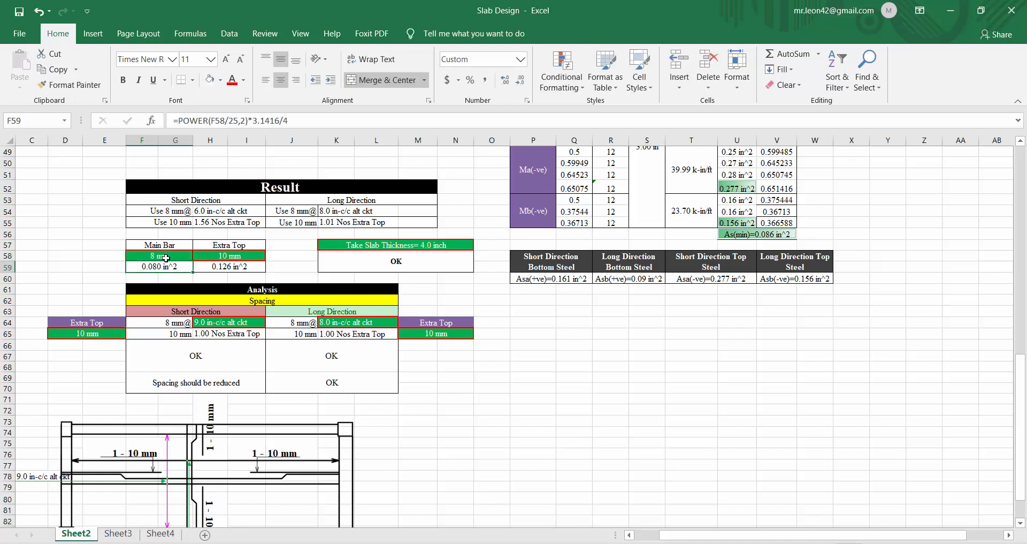
# Step: Review the spacing check cells and reduce the short direction bar spacing in the Analysis table, trying 8.5 in before settling on 8 in
pyautogui.click(209, 367)
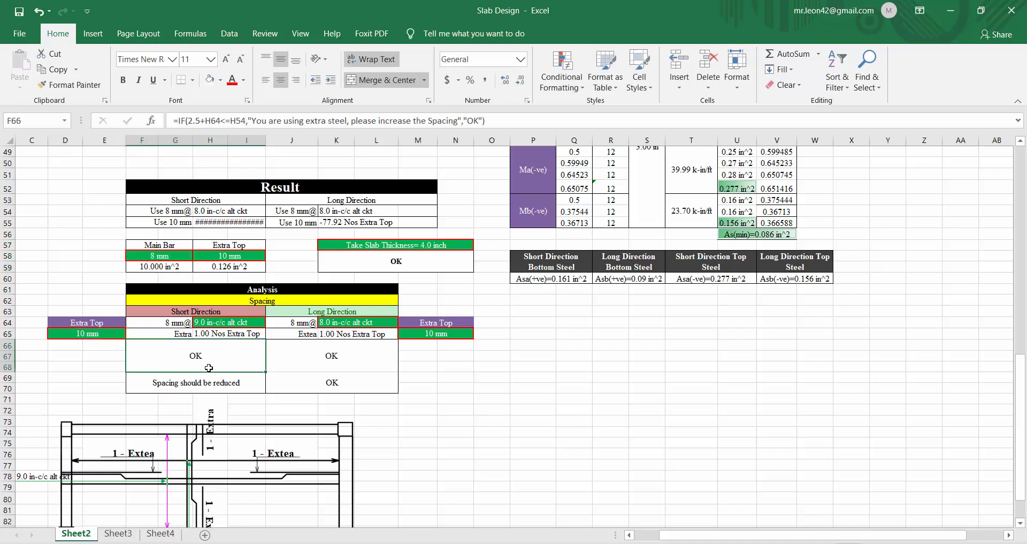
pyautogui.click(299, 363)
pyautogui.click(297, 389)
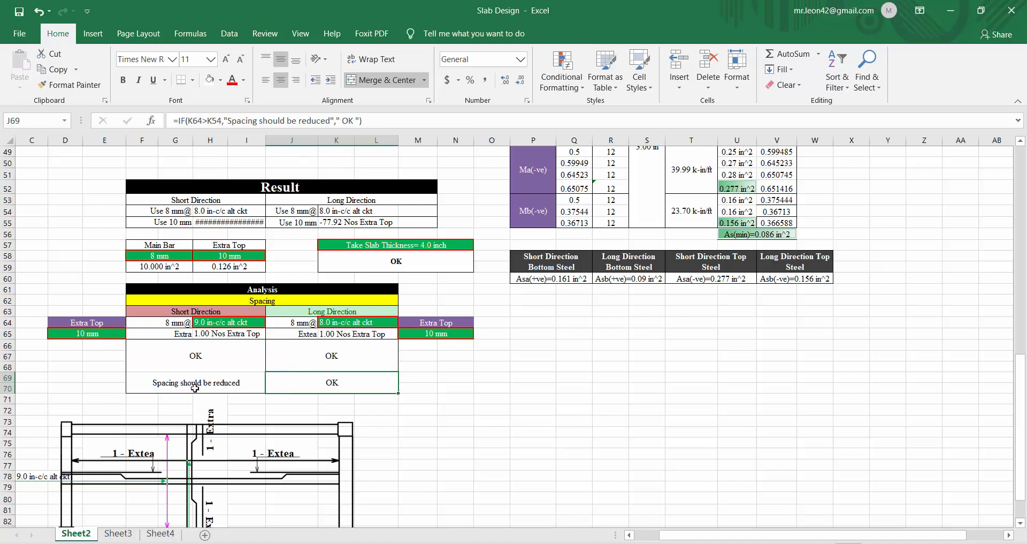
pyautogui.click(217, 384)
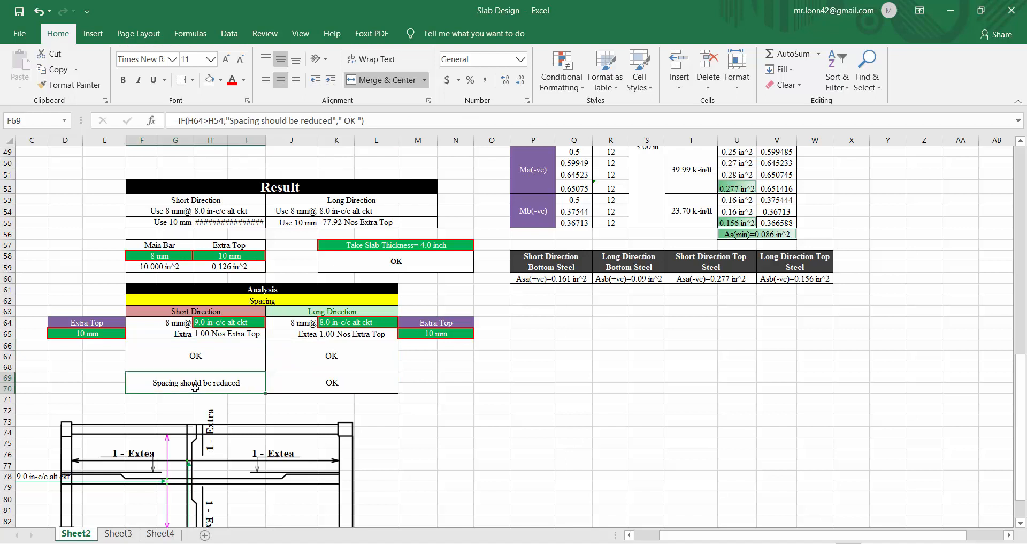
pyautogui.click(225, 323)
pyautogui.write('8.5')
pyautogui.press('Return')
pyautogui.click(225, 323)
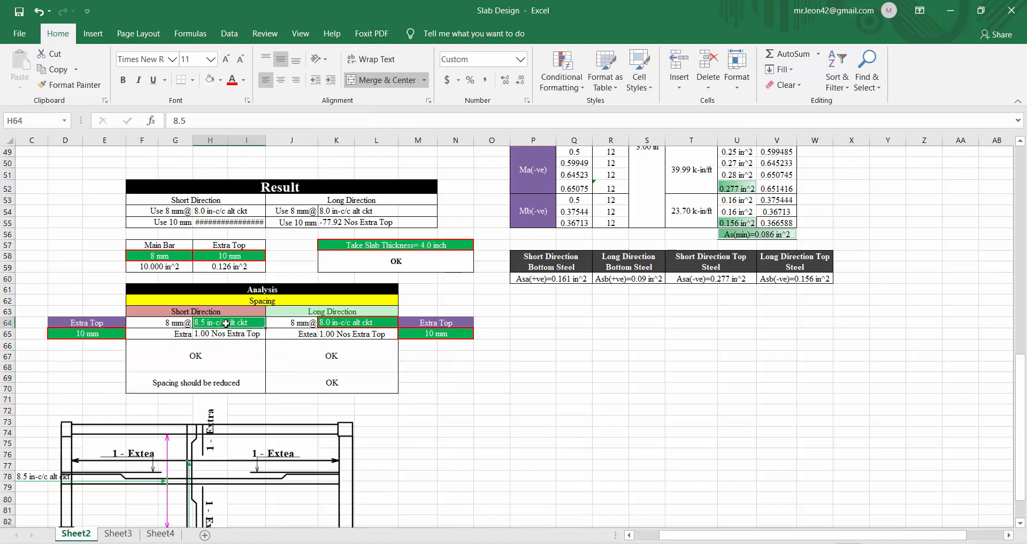
pyautogui.write('8')
pyautogui.press('Return')
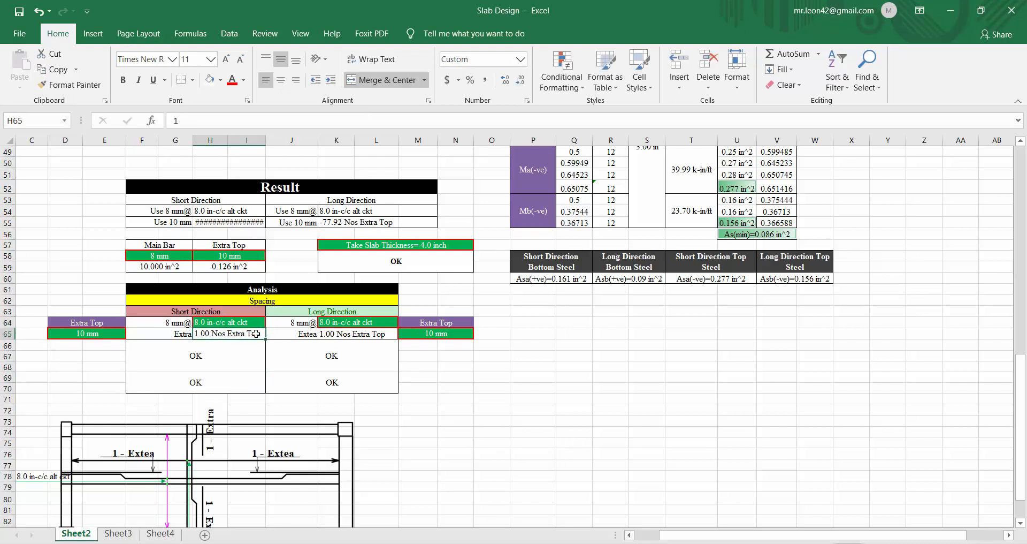
# Step: Try a long direction bar spacing of 9 in in the Analysis table and set it back to 8 in
pyautogui.click(335, 323)
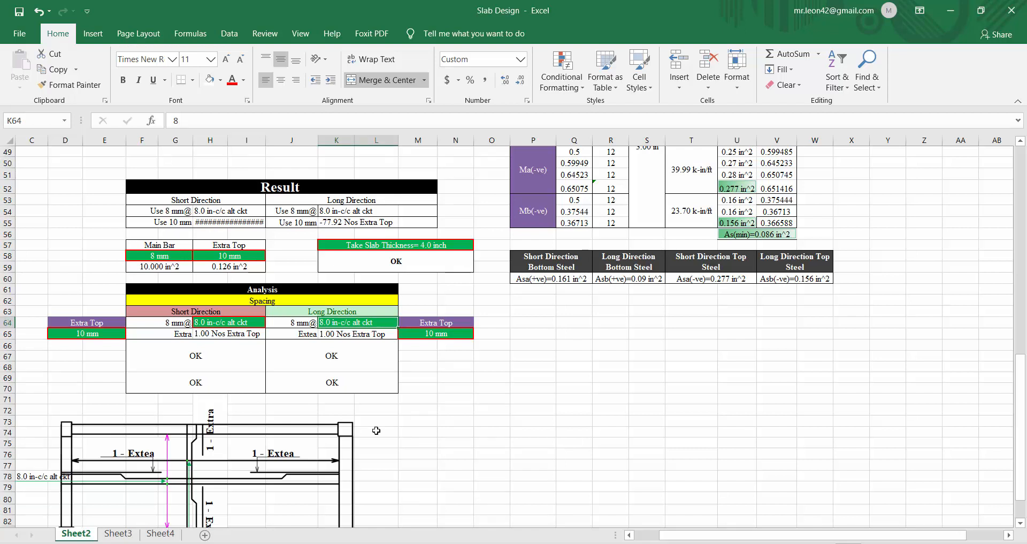
pyautogui.write('9')
pyautogui.press('Return')
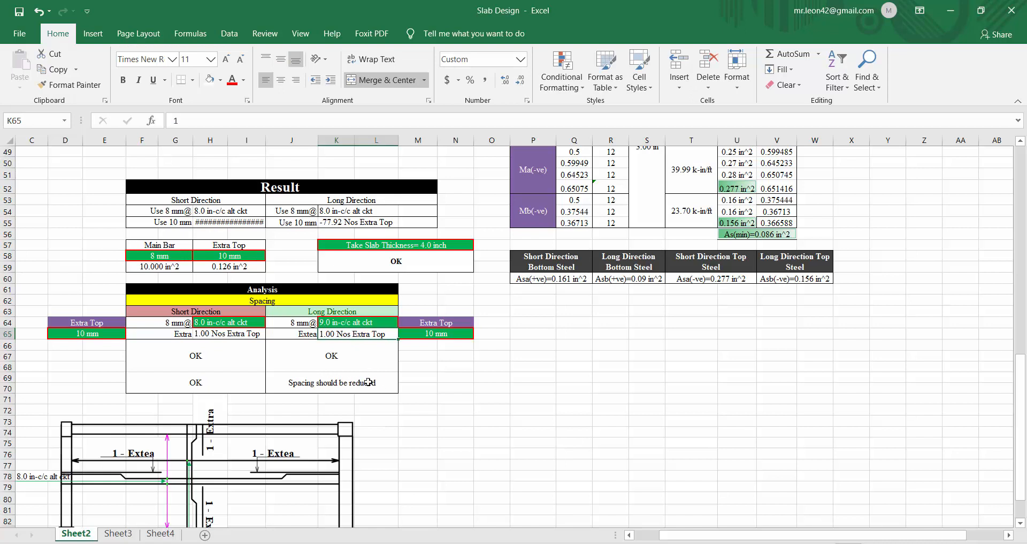
pyautogui.click(349, 321)
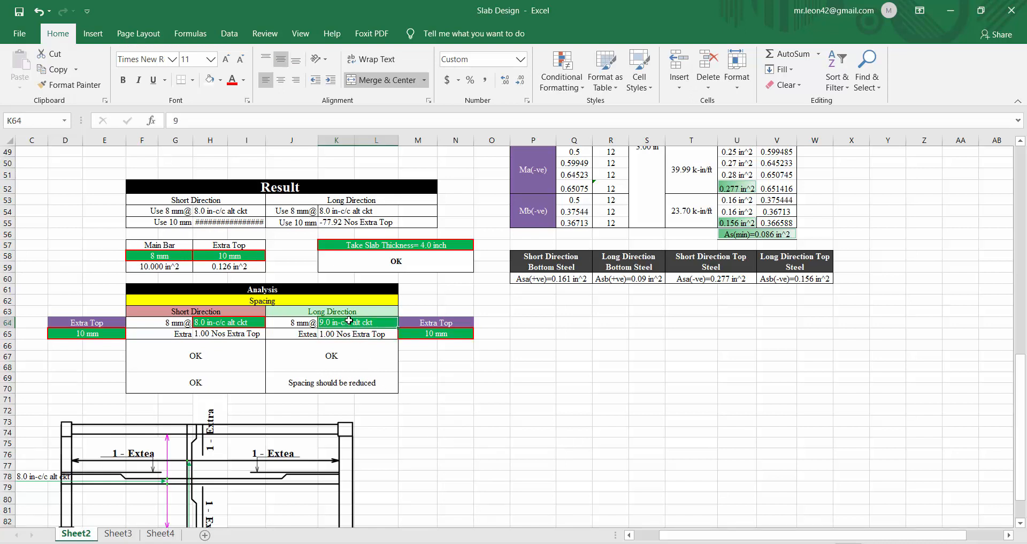
pyautogui.write('8')
pyautogui.press('Return')
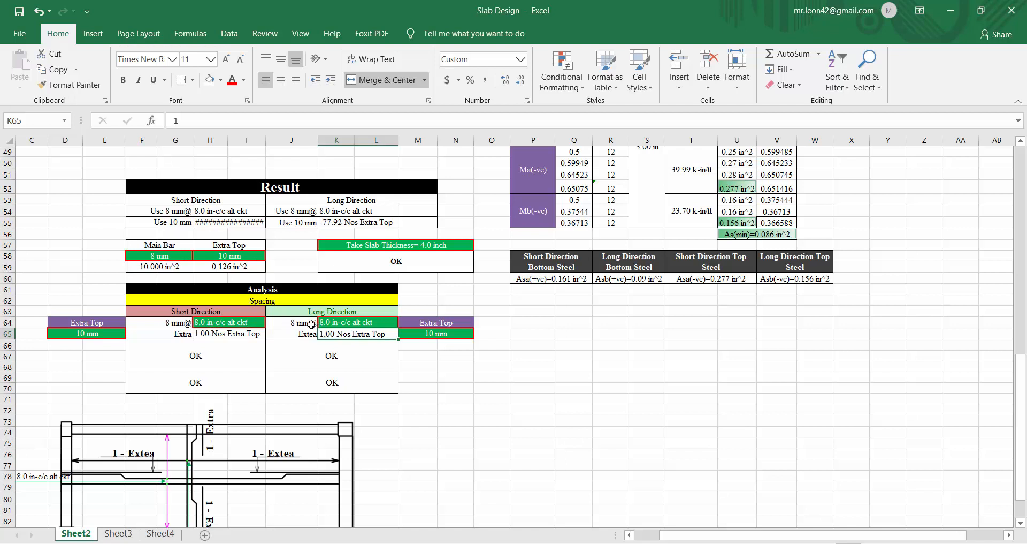
# Step: Move the slab reinforcement drawing slightly upward below the Analysis table and inspect its bar size and spacing labels
pyautogui.click(342, 323)
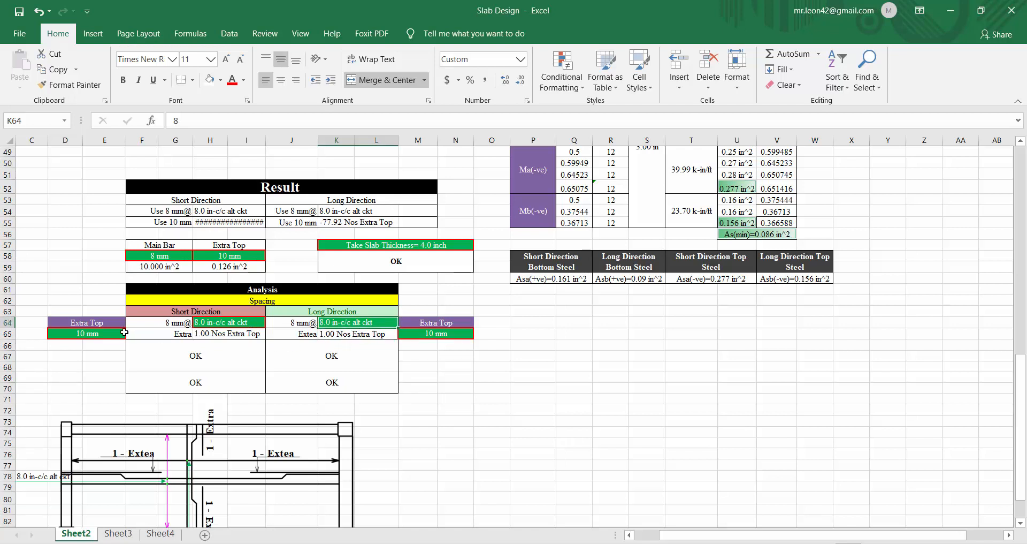
pyautogui.click(88, 335)
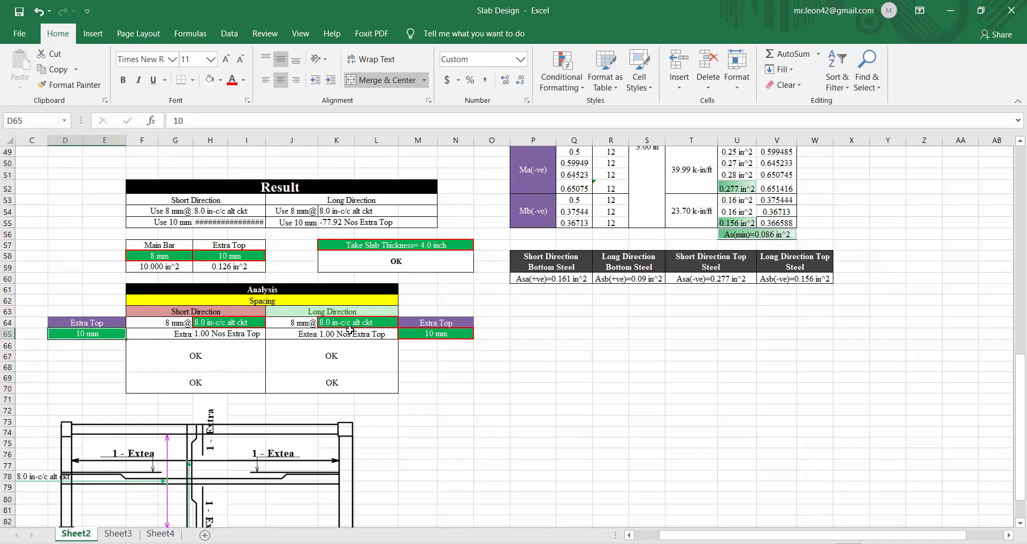
pyautogui.scroll(-2, 338, 345)
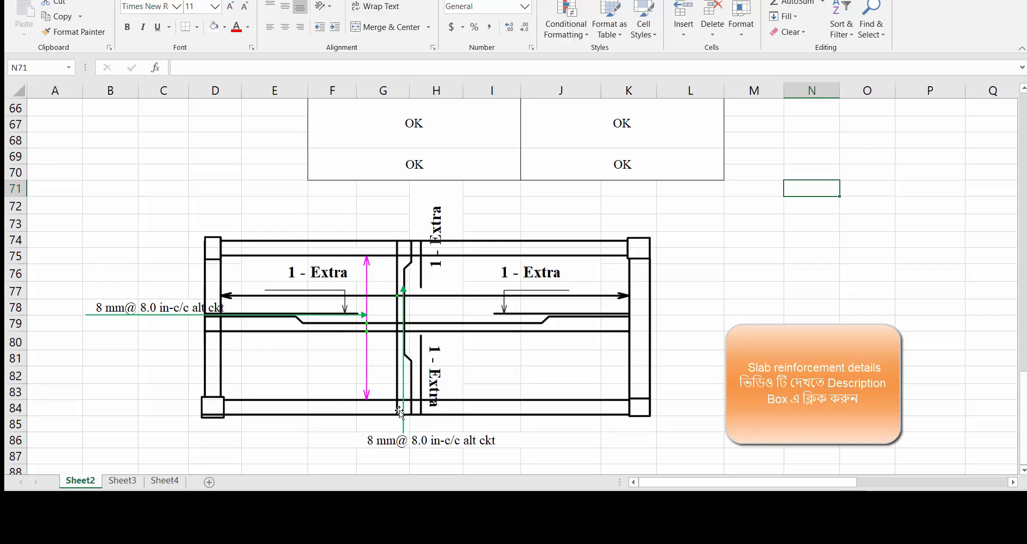
pyautogui.moveTo(420, 324); pyautogui.dragTo(422, 314)
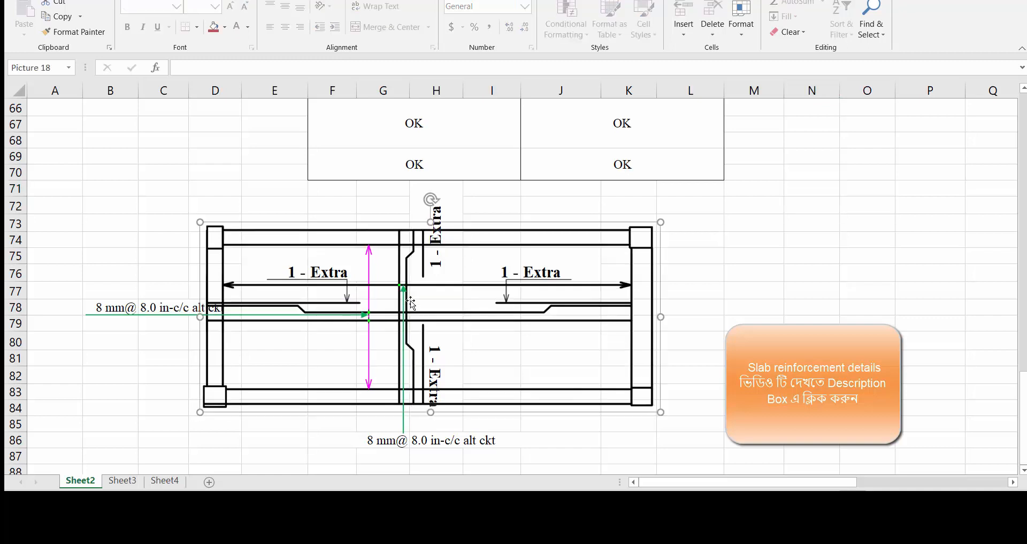
pyautogui.click(325, 434)
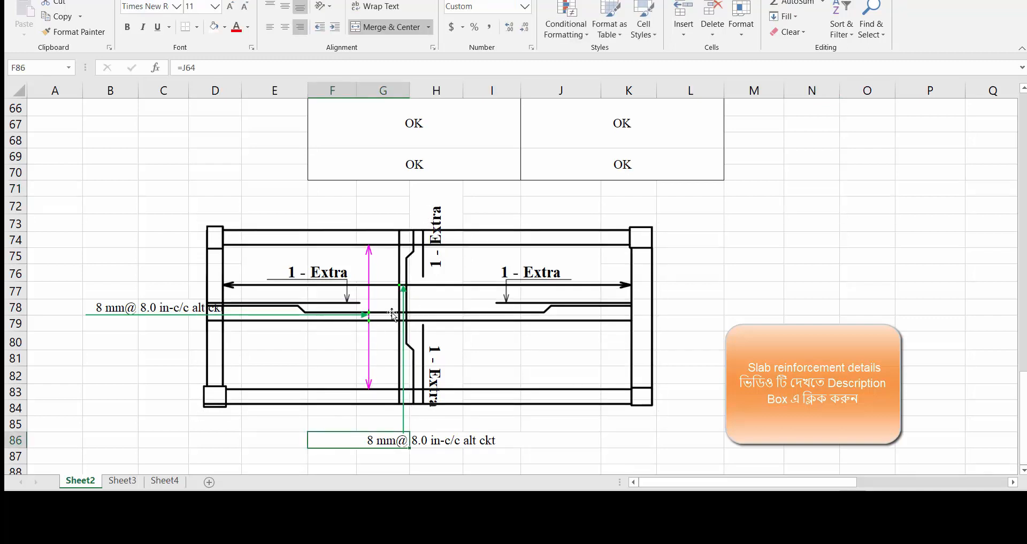
pyautogui.click(543, 460)
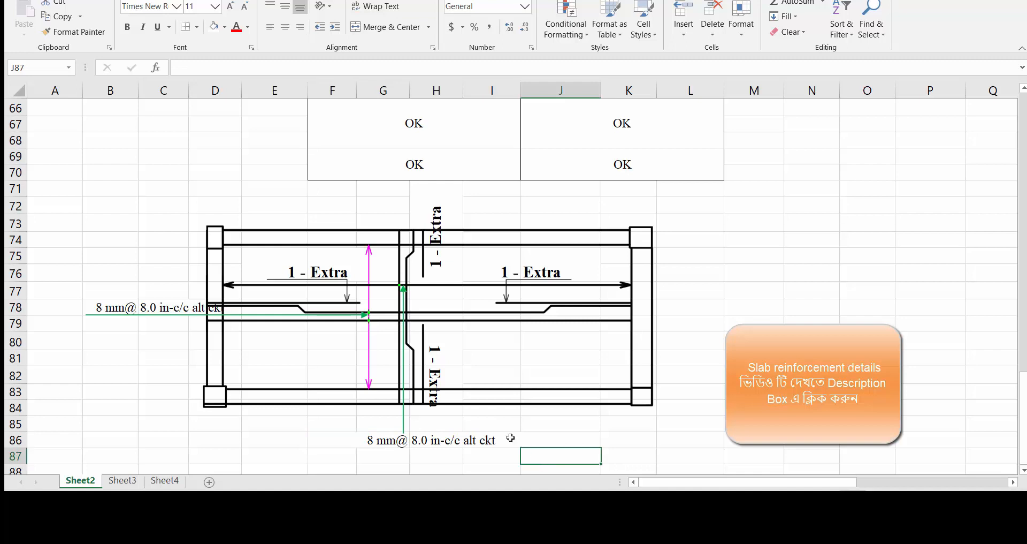